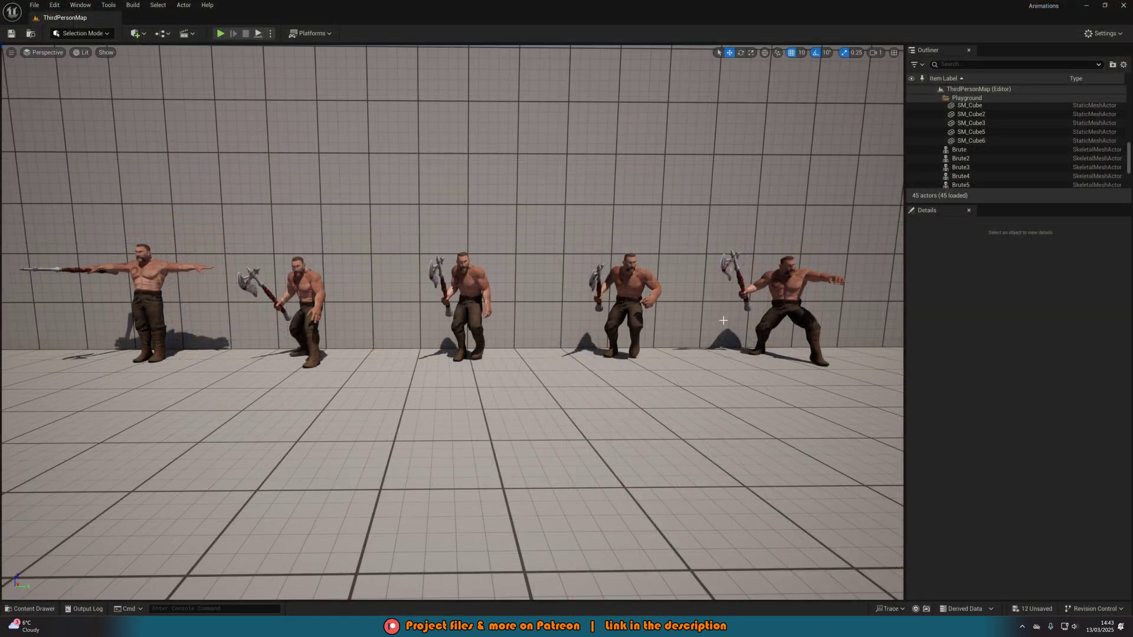
# Open the Content Drawer to view the eight animation sequences in Content > Brute > Animations
pyautogui.hotkey('ctrl', 'space')
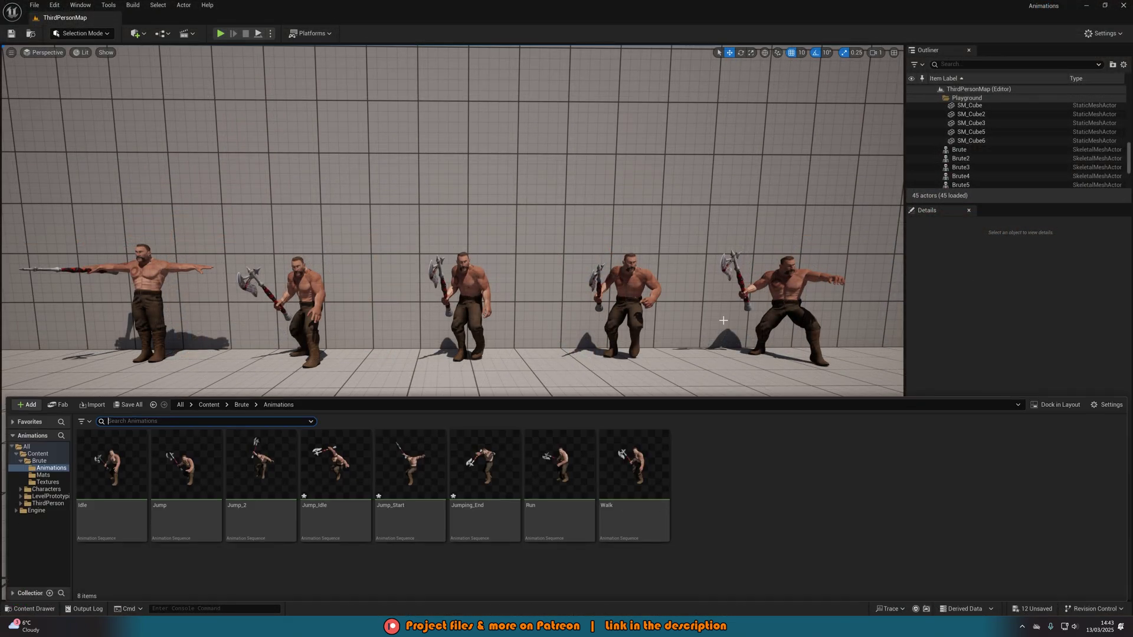
# Create an Animation Blueprint for Brute_Skeleton and name it ABP_Brute
pyautogui.rightClick(750, 513)
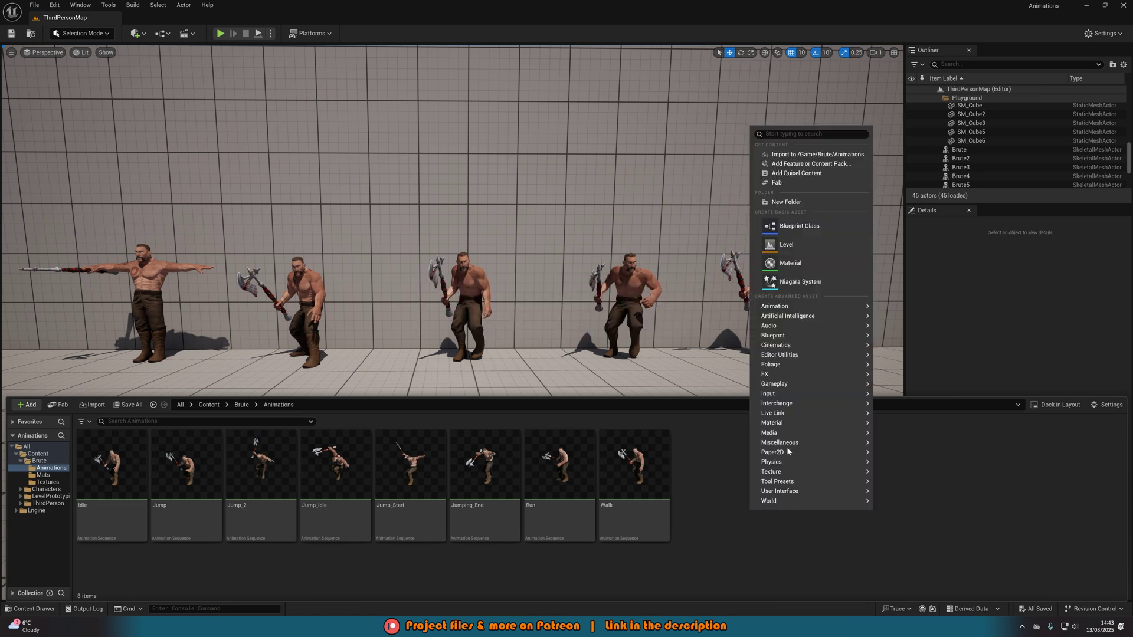
pyautogui.moveTo(830, 305)
pyautogui.click(932, 344)
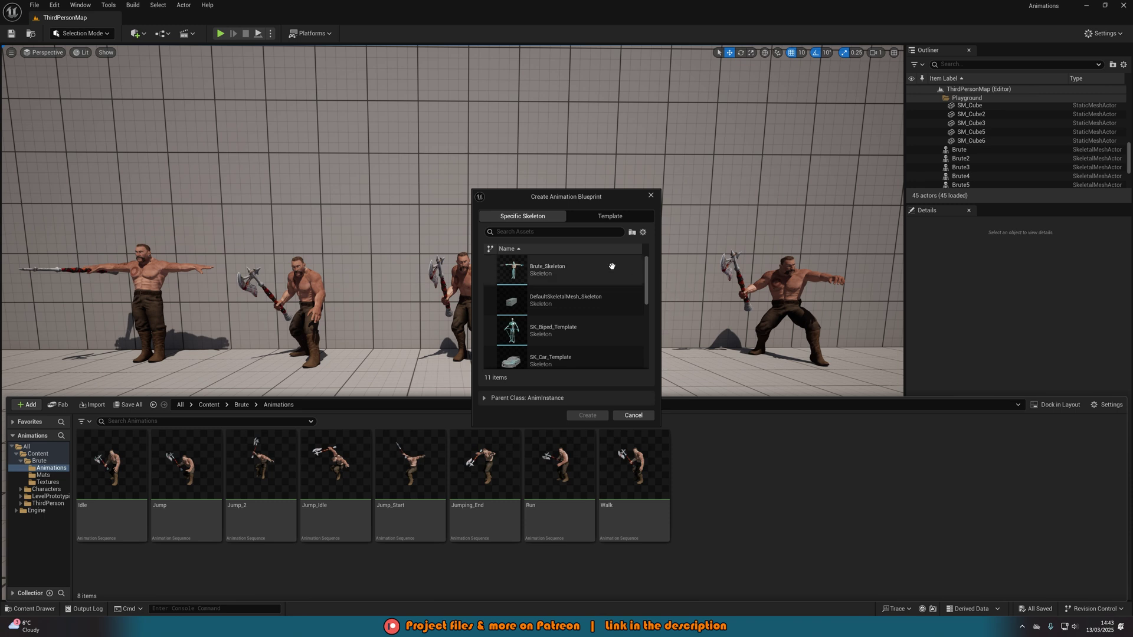
pyautogui.click(534, 271)
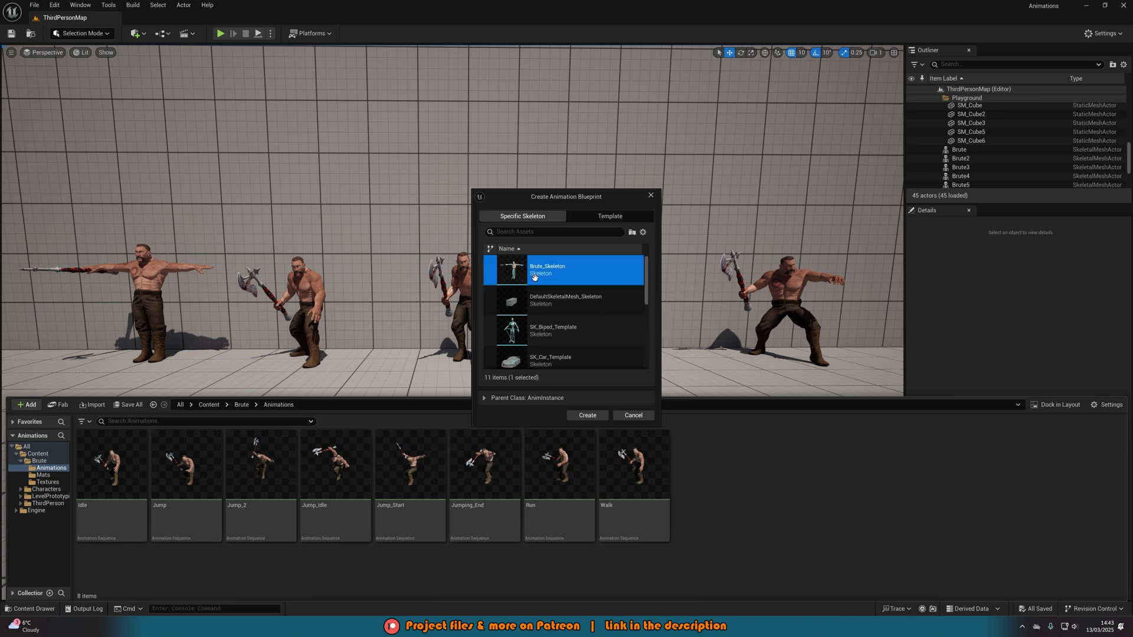
pyautogui.click(588, 415)
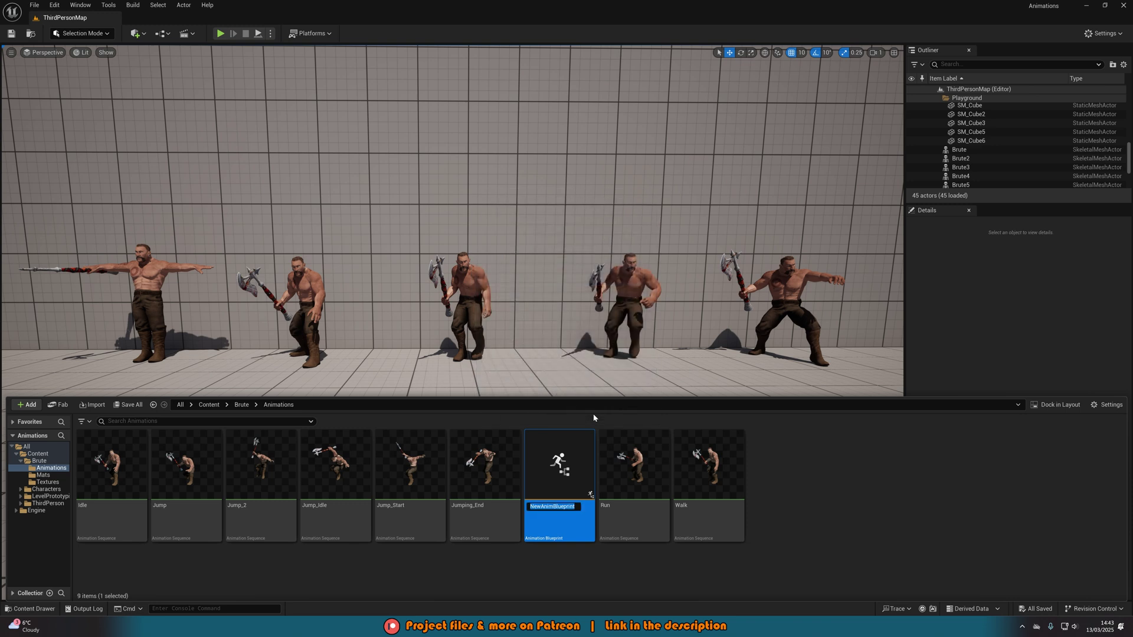
pyautogui.press('BackSpace')
pyautogui.write('ABP_Brute')
pyautogui.press('Return')
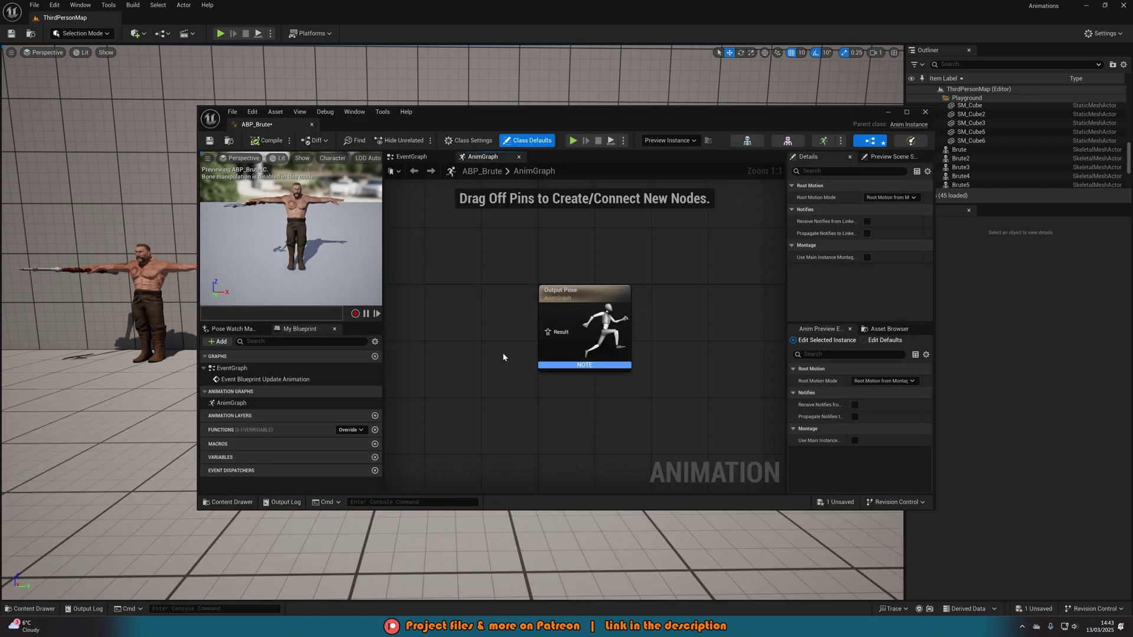
# In ABP_Brute's AnimGraph, add a state machine named Locomotion feeding Output Pose
pyautogui.doubleClick(587, 110)
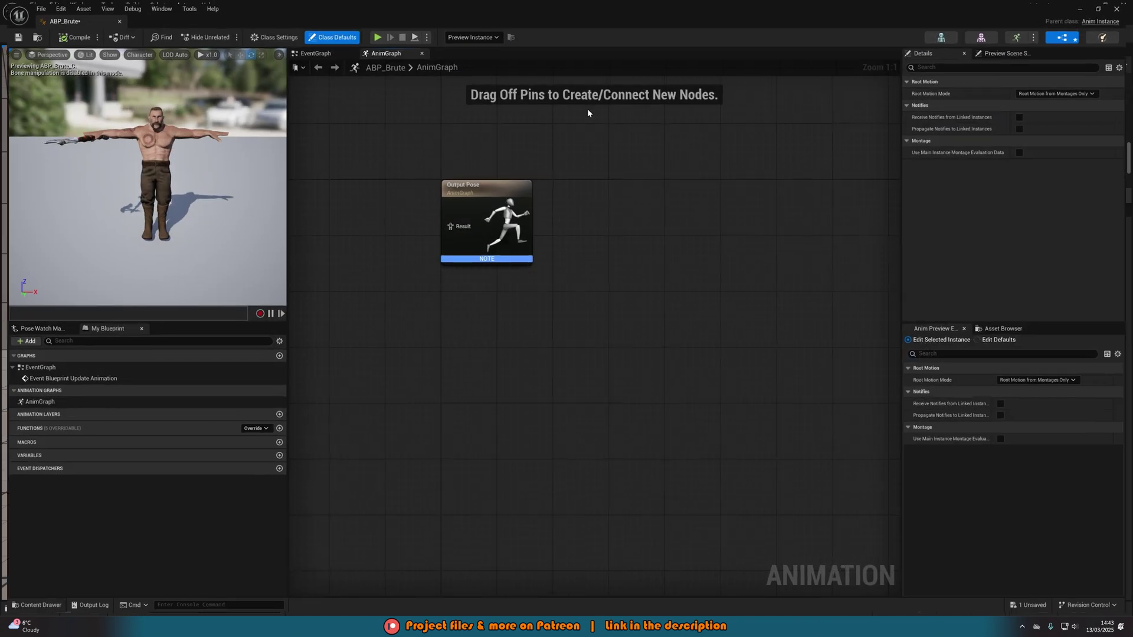
pyautogui.moveTo(577, 281); pyautogui.dragTo(769, 355, button='right')
pyautogui.moveTo(657, 308); pyautogui.dragTo(583, 313)
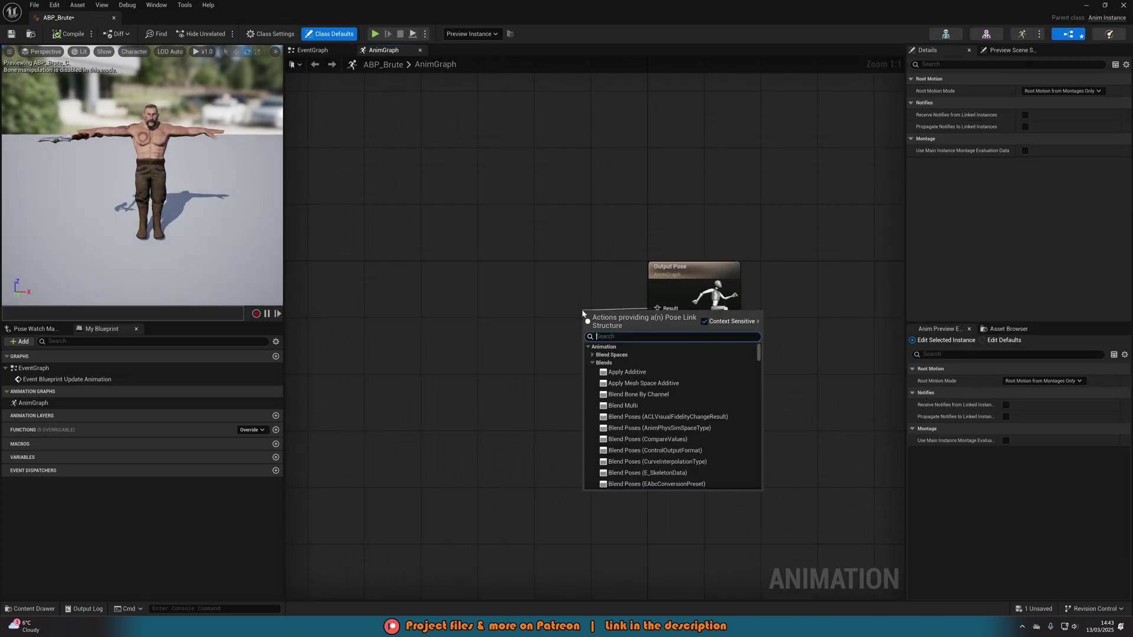
pyautogui.write('state machine')
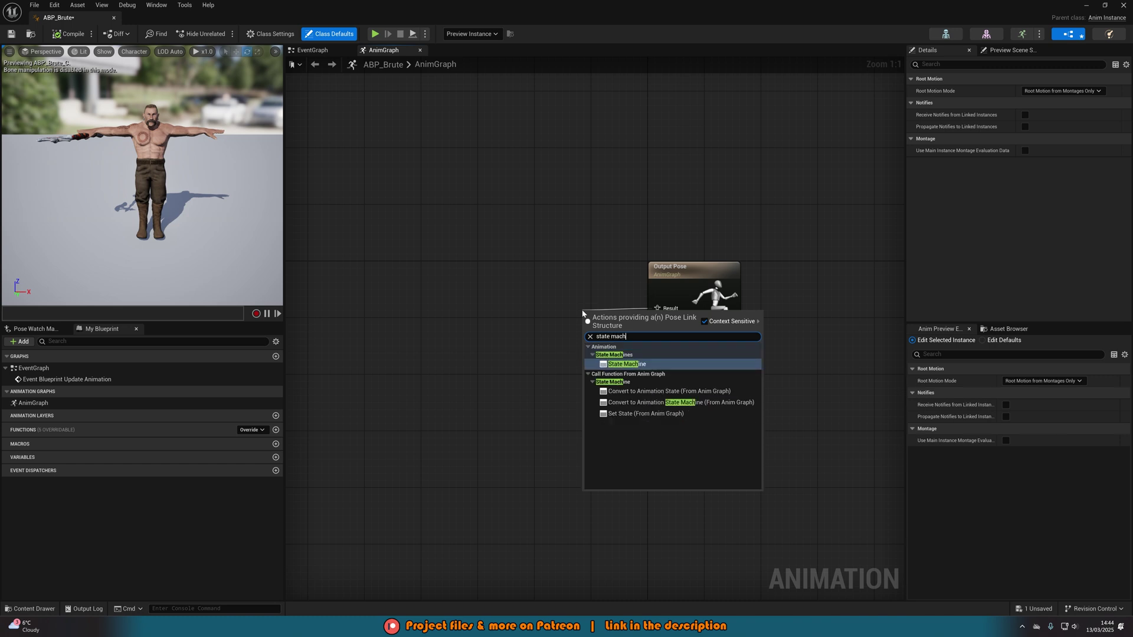
pyautogui.press('Return')
pyautogui.write('Locomotion')
pyautogui.press('Return')
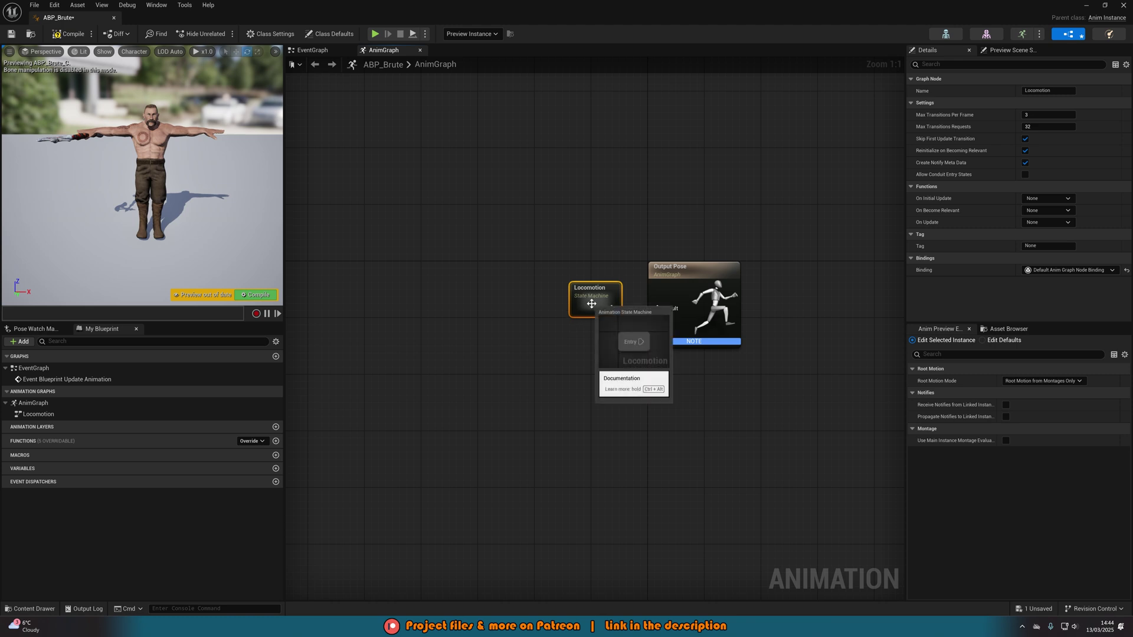
# Open the Locomotion state machine's graph to work from its Entry node
pyautogui.doubleClick(592, 307)
pyautogui.moveTo(592, 308); pyautogui.dragTo(482, 306, button='right')
pyautogui.moveTo(439, 291); pyautogui.dragTo(520, 291)
# Add a state named Idle/Walk/Run wired from Entry
pyautogui.write('state')
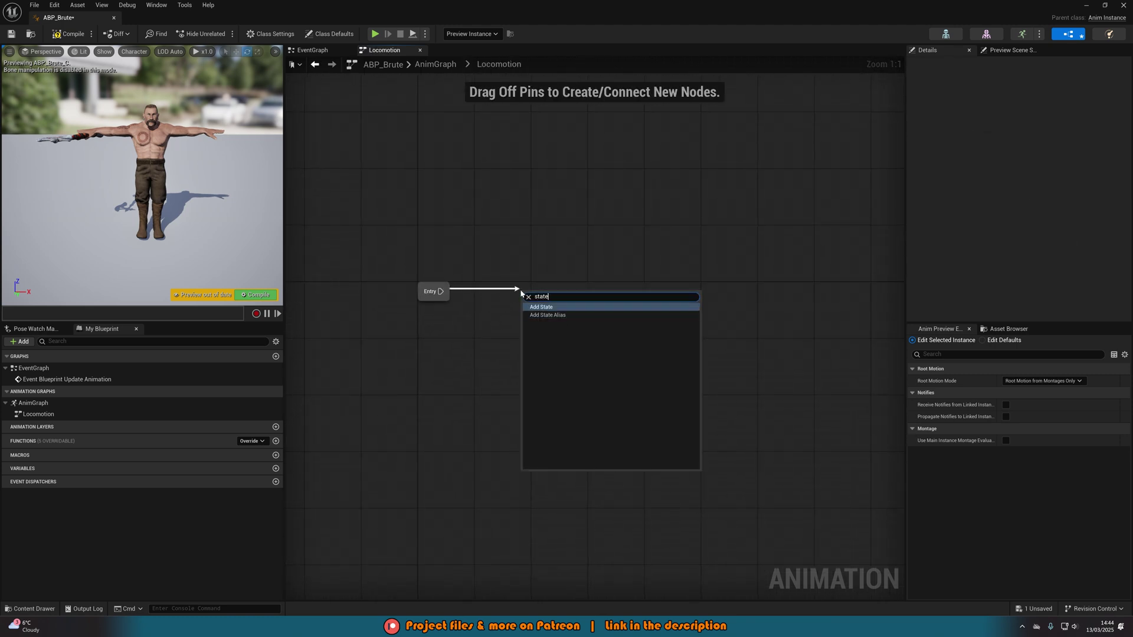
pyautogui.press('Return')
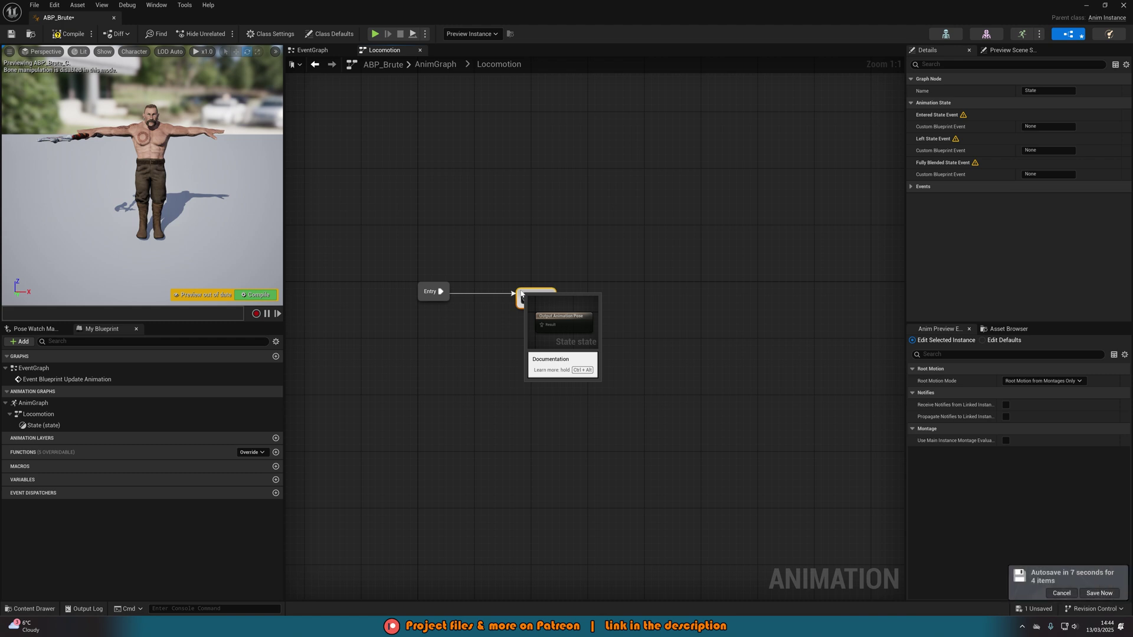
pyautogui.write('Run')
pyautogui.press('Return')
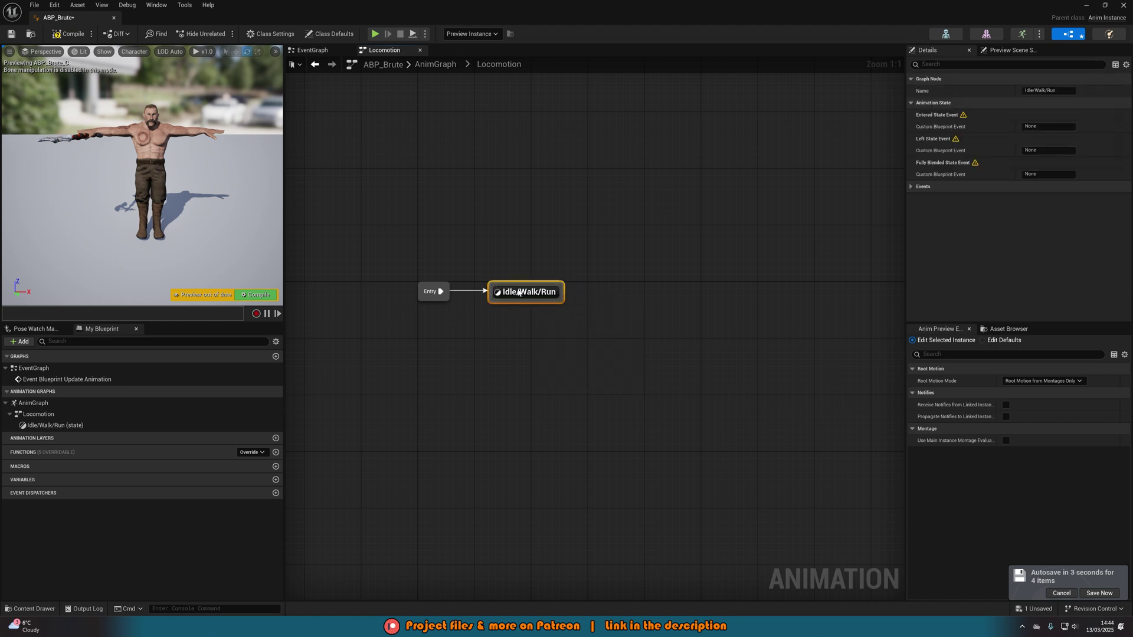
pyautogui.click(546, 342)
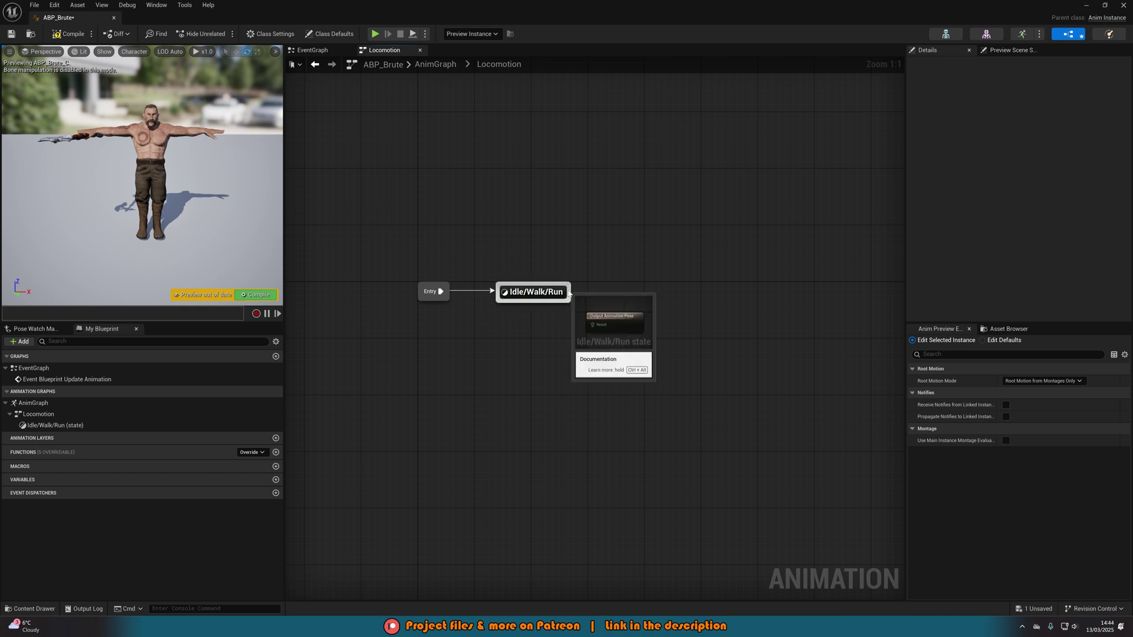
# Add a Jump Start state transitioning from Idle/Walk/Run, placed above it
pyautogui.moveTo(568, 293); pyautogui.dragTo(532, 210)
pyautogui.write('sat')
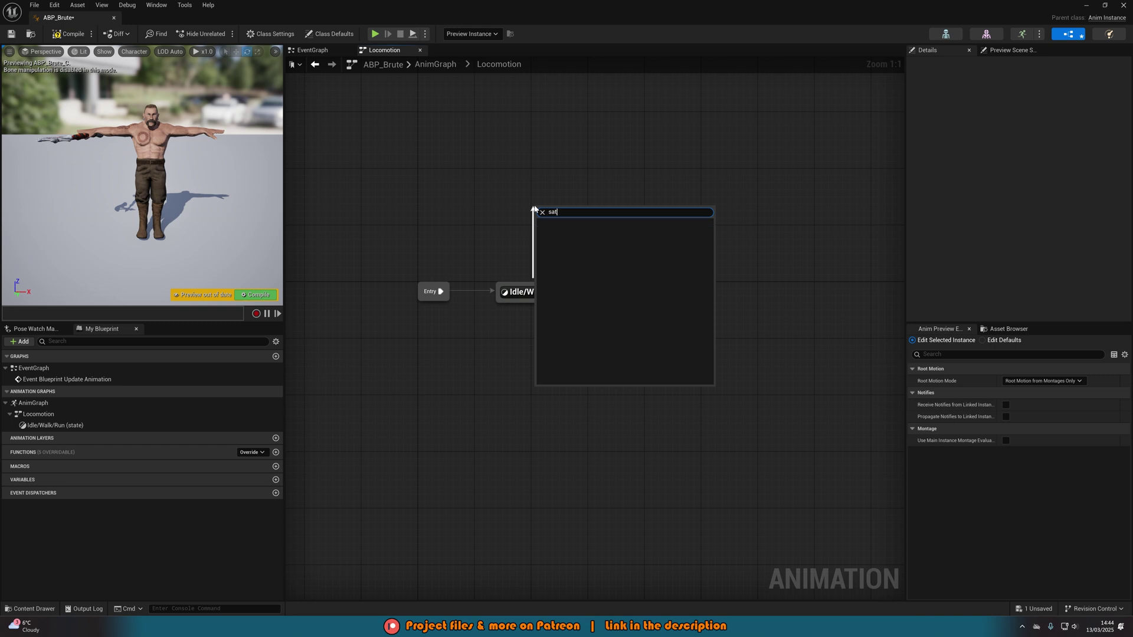
pyautogui.press('Return')
pyautogui.write('Jump Start')
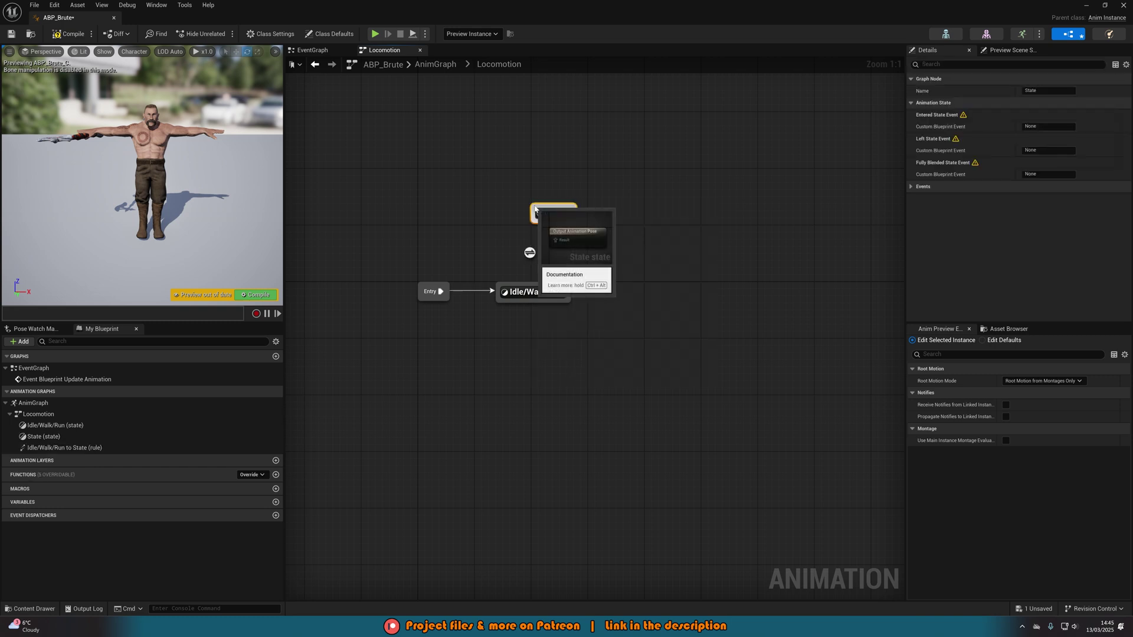
pyautogui.press('Return')
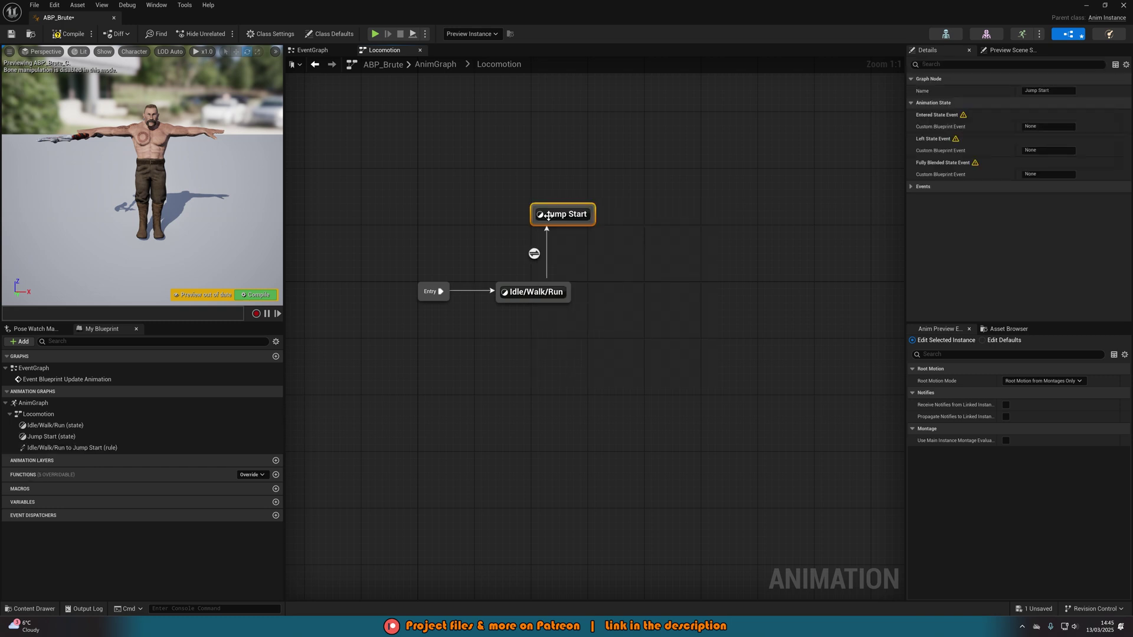
pyautogui.moveTo(562, 219); pyautogui.dragTo(534, 205)
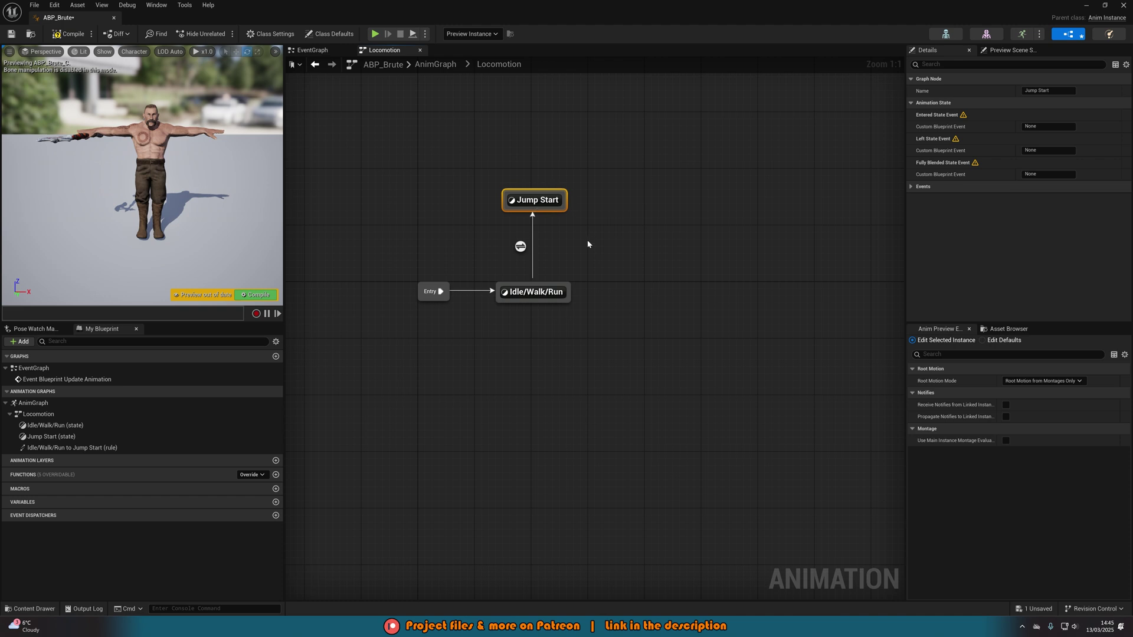
# Add a Jump Loop state transitioning from Jump Start
pyautogui.moveTo(565, 201); pyautogui.dragTo(637, 197)
pyautogui.write('staste')
pyautogui.press('BackSpace')
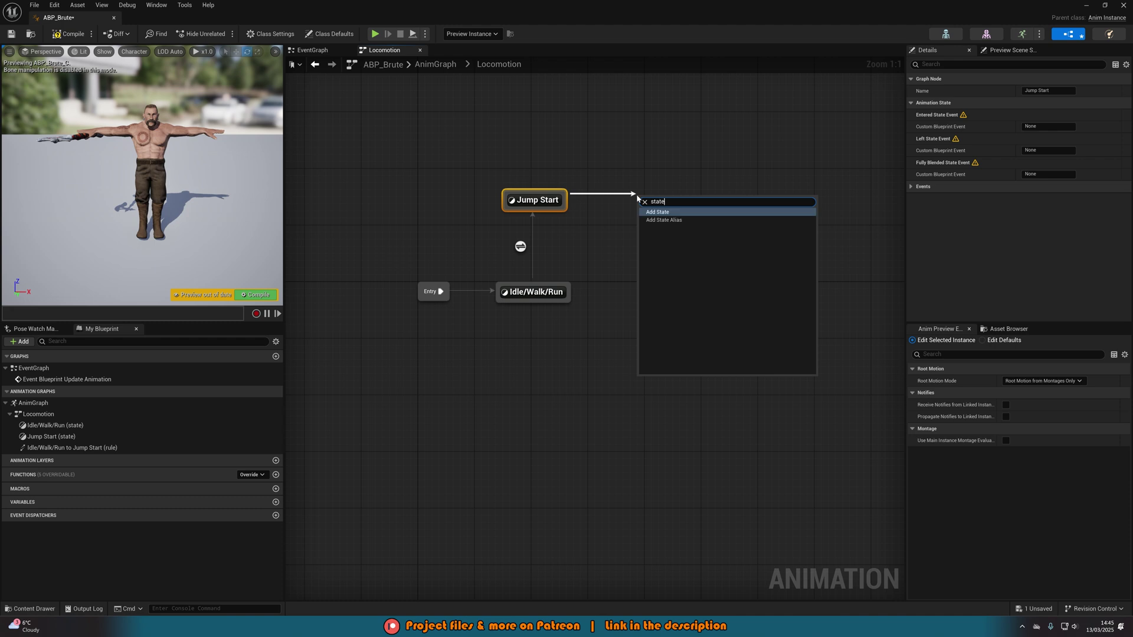
pyautogui.press('Return')
pyautogui.write('Jump Loop')
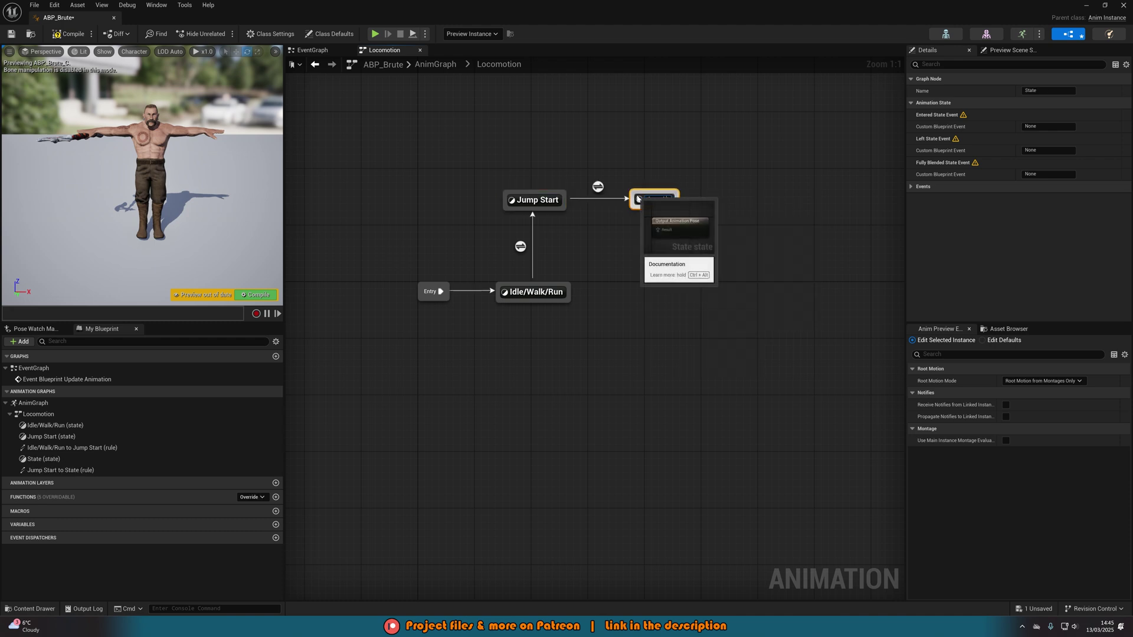
pyautogui.press('Return')
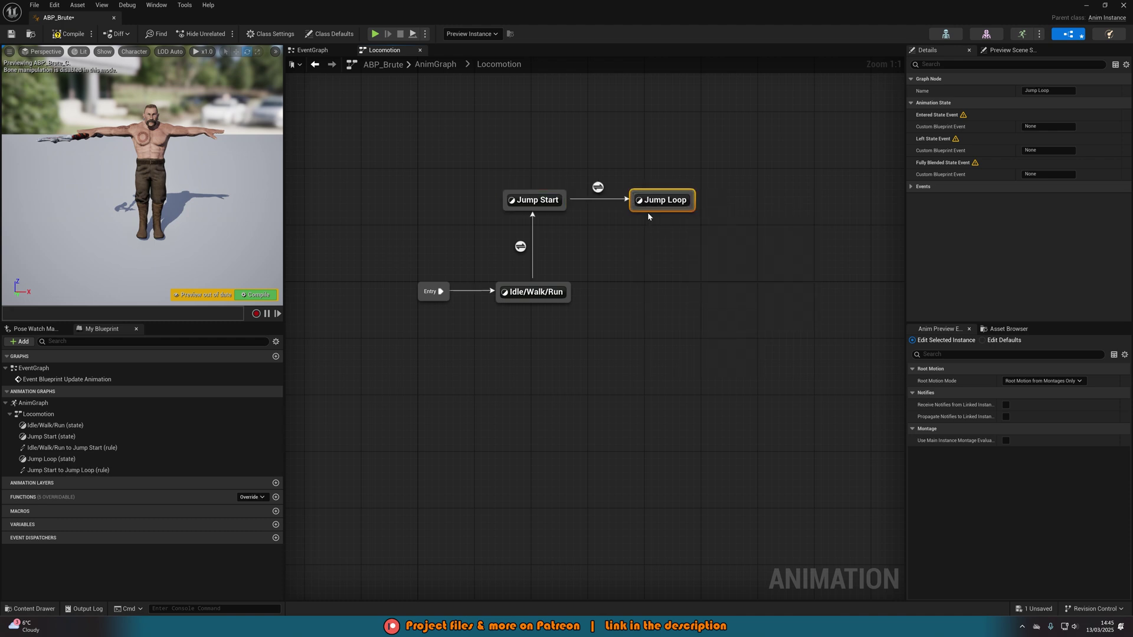
# Add a Jump End state below Jump Loop and transition it back to Idle/Walk/Run
pyautogui.moveTo(653, 211); pyautogui.dragTo(659, 289)
pyautogui.press('Return')
pyautogui.write('Jump End')
pyautogui.press('Return')
pyautogui.moveTo(661, 292); pyautogui.dragTo(552, 294)
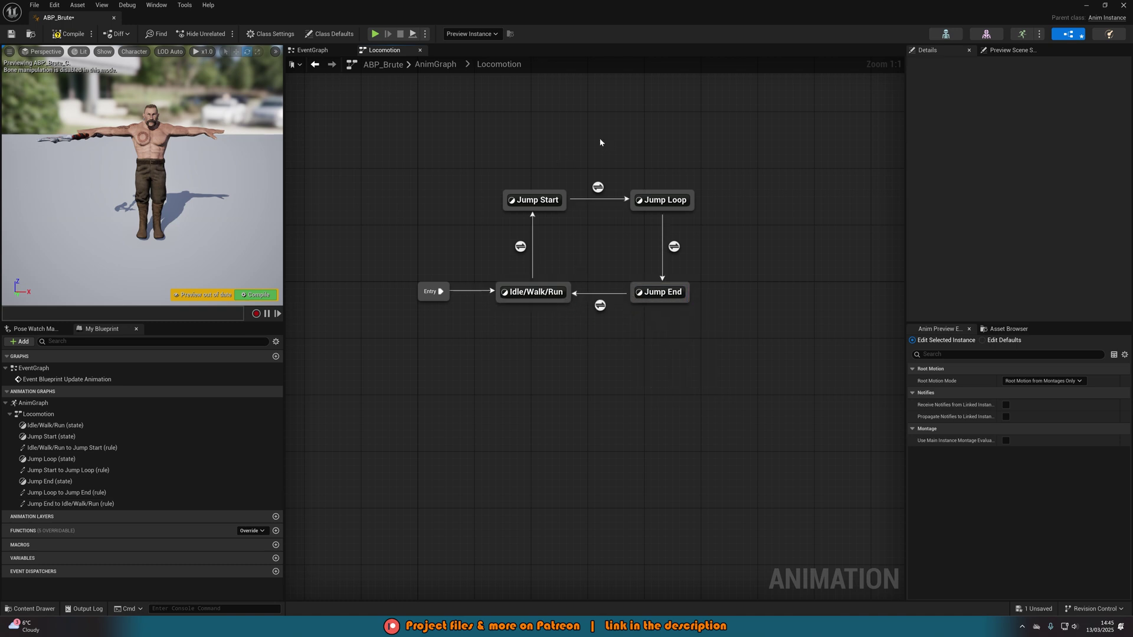
pyautogui.moveTo(530, 127); pyautogui.dragTo(678, 298)
# Enable Automatic Rule Based on Sequence Player on the Jump Start to Jump Loop transition
pyautogui.click(588, 239)
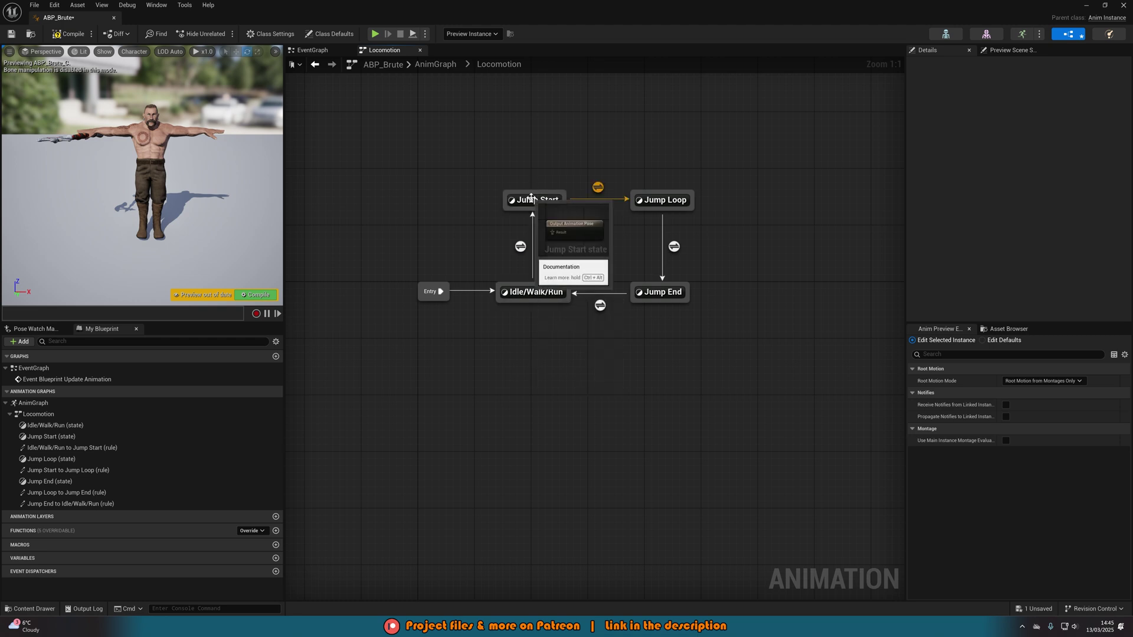
pyautogui.moveTo(659, 200)
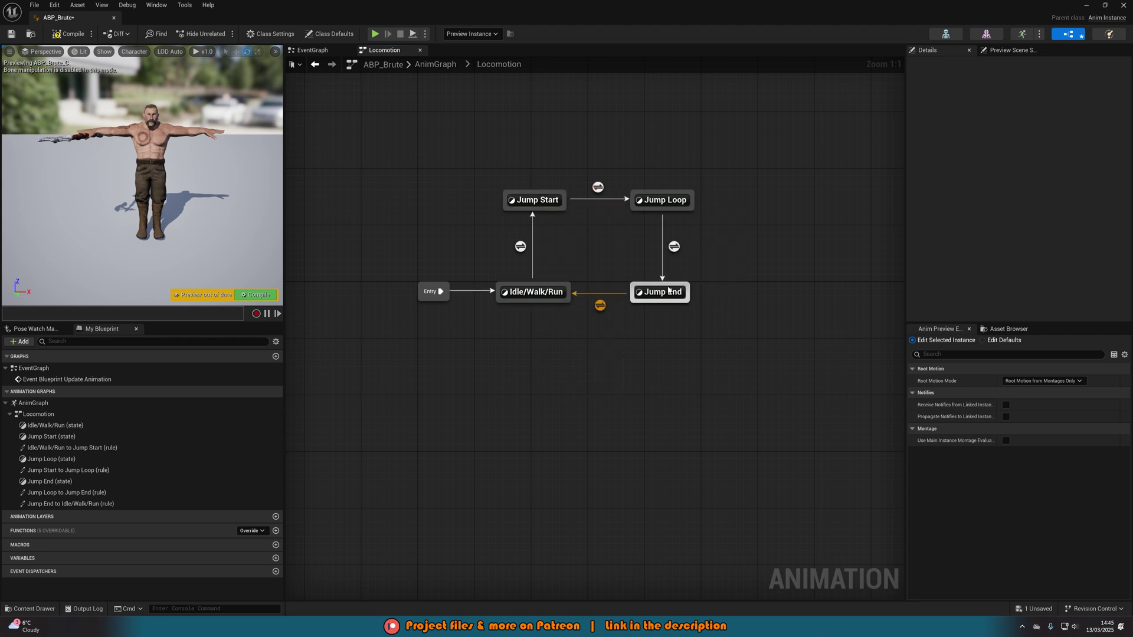
pyautogui.moveTo(627, 288)
pyautogui.moveTo(570, 298)
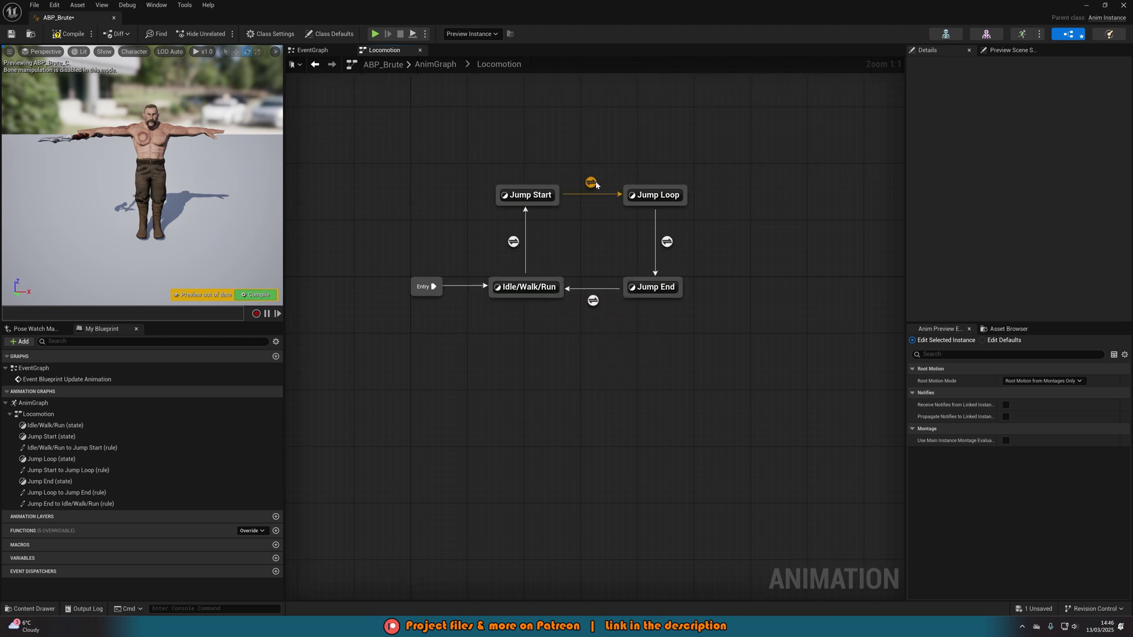
pyautogui.click(605, 197)
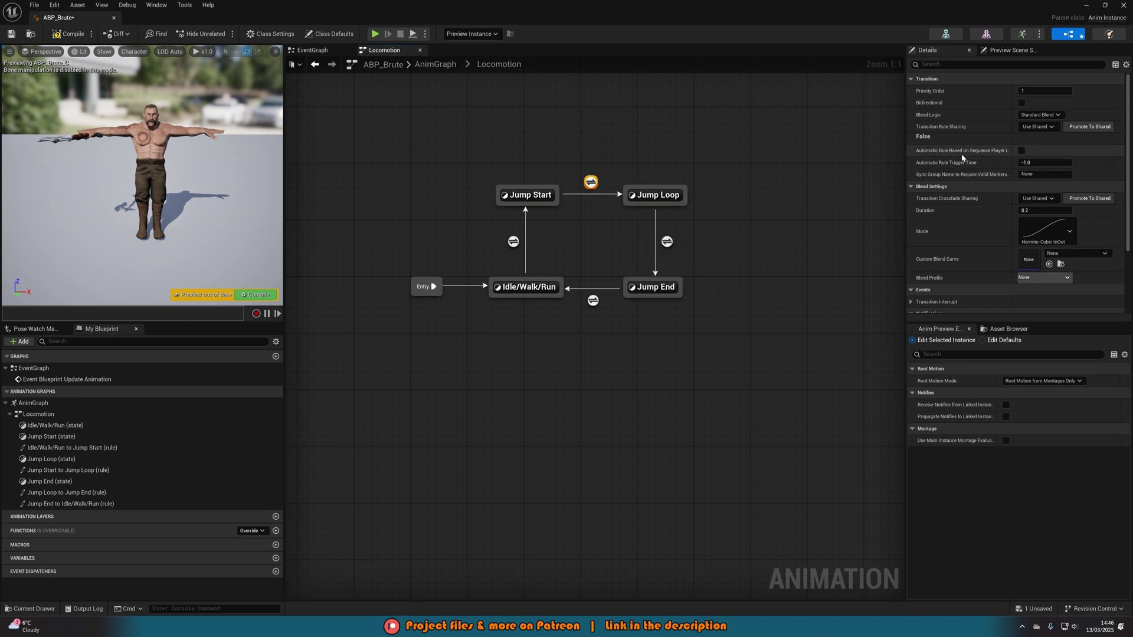
pyautogui.moveTo(905, 153)
pyautogui.mouseDown()
pyautogui.moveTo(826, 155)
pyautogui.moveTo(892, 155)
pyautogui.mouseUp()
pyautogui.click(1016, 150)
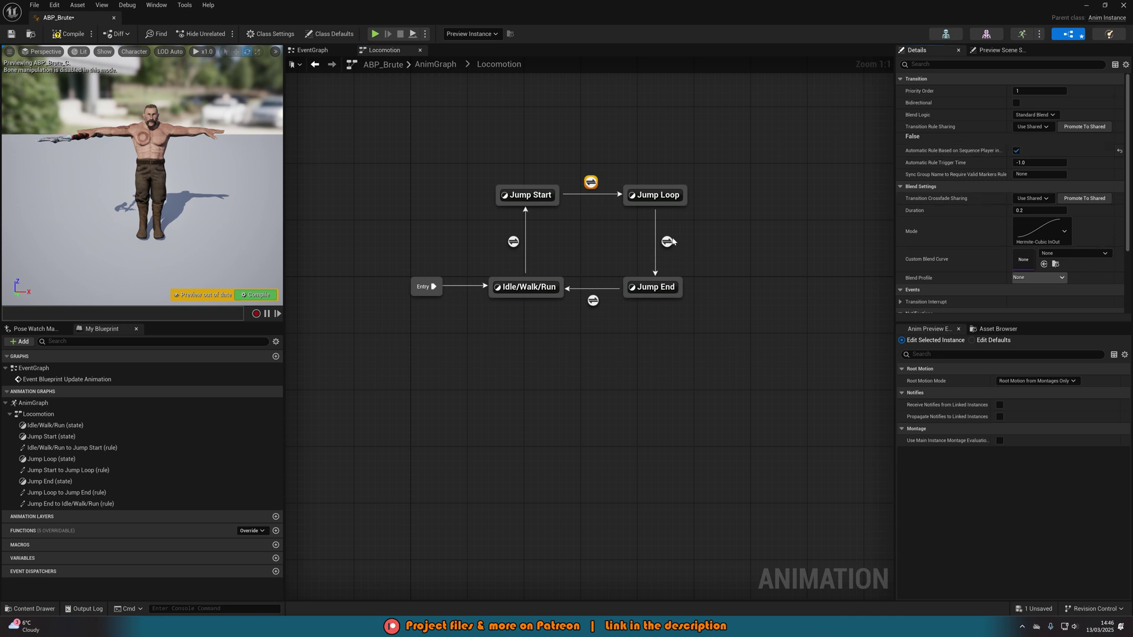
# Review the Jump End to Idle/Walk/Run transition and the Jump Start state
pyautogui.click(593, 300)
pyautogui.click(755, 329)
pyautogui.click(519, 195)
pyautogui.click(526, 173)
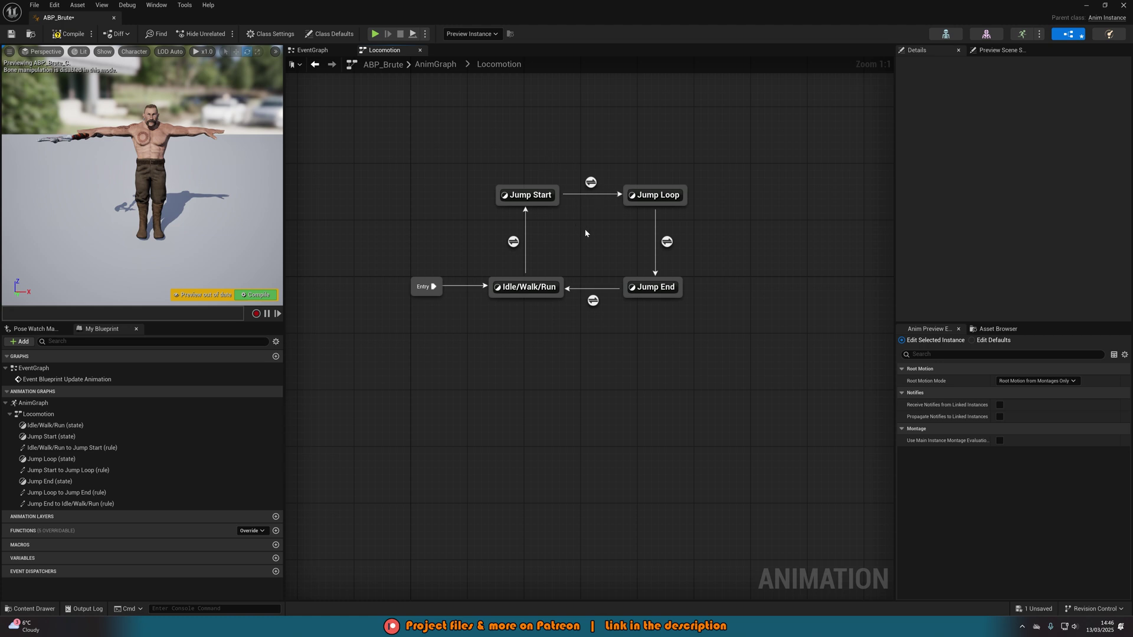
# Wire the Jump_Start sequence into Jump Start's Output Animation Pose, then return to Locomotion
pyautogui.moveTo(559, 235); pyautogui.dragTo(555, 245, button='right')
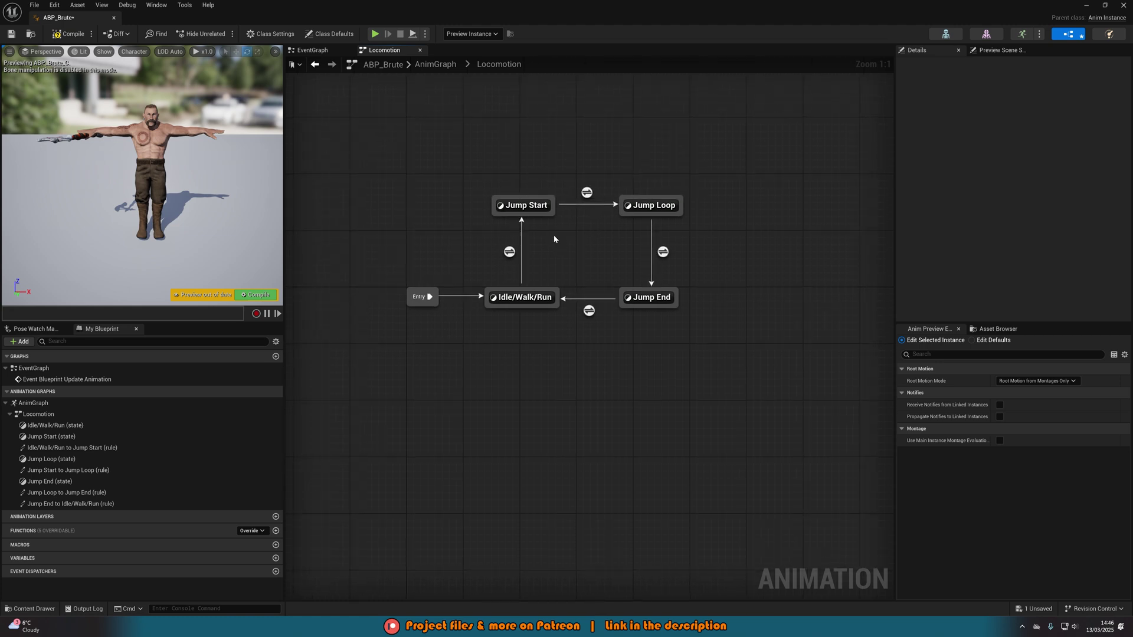
pyautogui.doubleClick(535, 207)
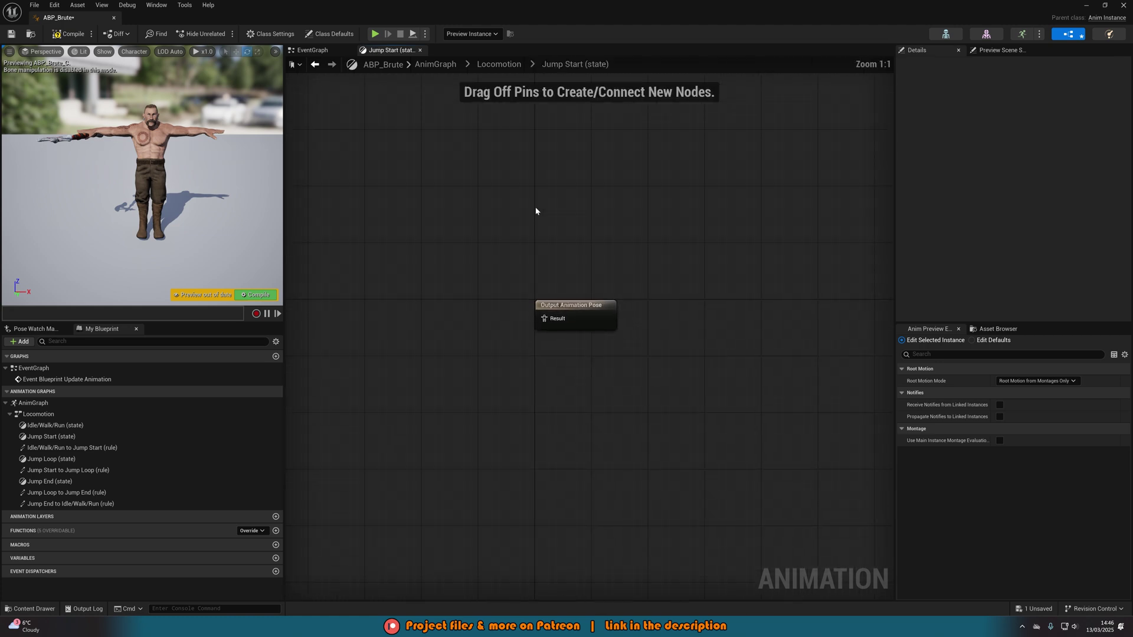
pyautogui.click(991, 331)
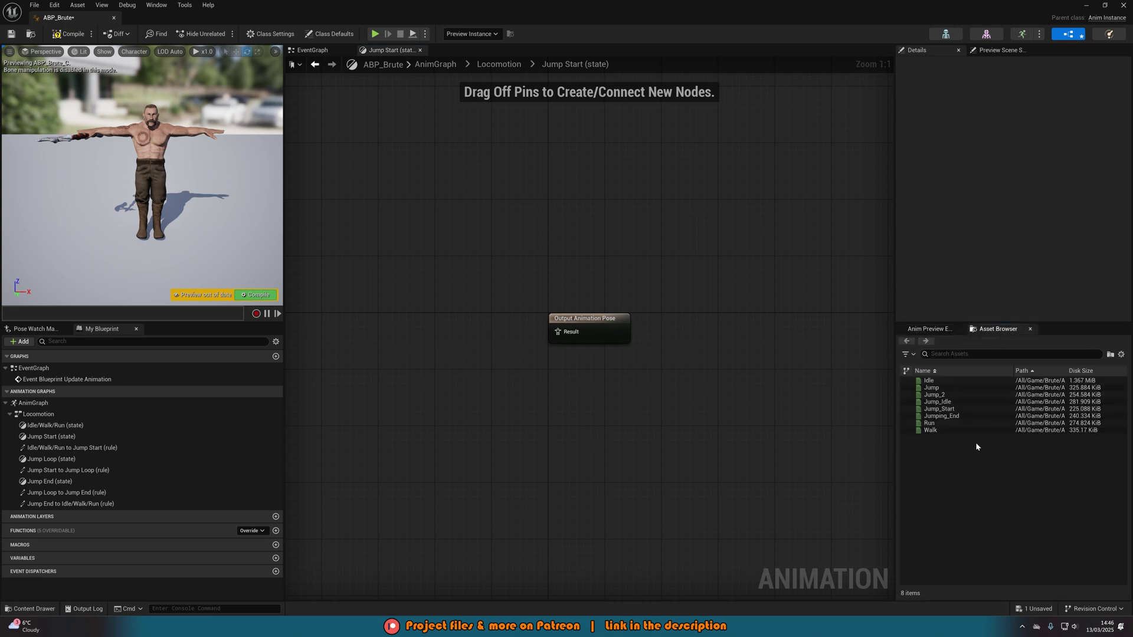
pyautogui.moveTo(938, 409); pyautogui.dragTo(563, 333)
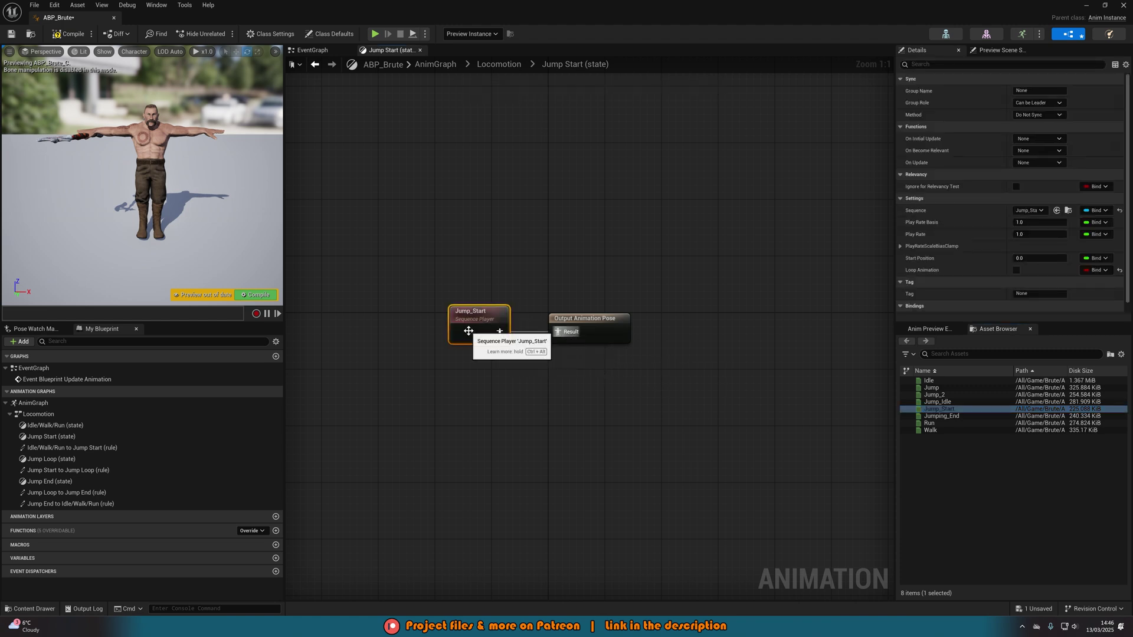
pyautogui.moveTo(471, 329); pyautogui.dragTo(484, 329)
pyautogui.click(626, 420)
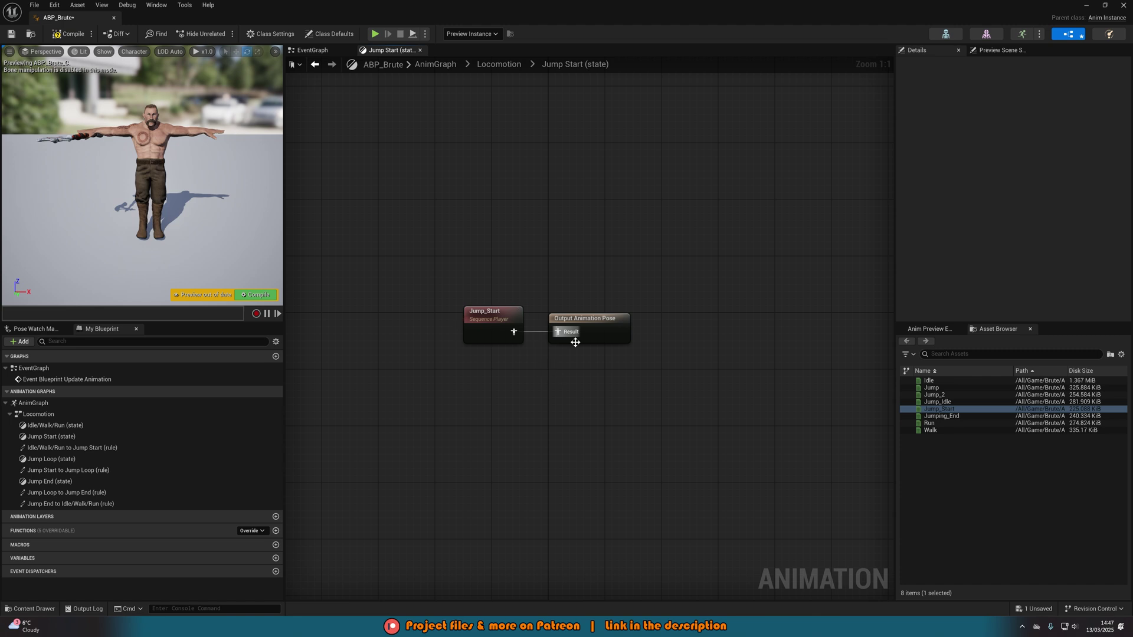
pyautogui.hotkey('alt', 'Left')
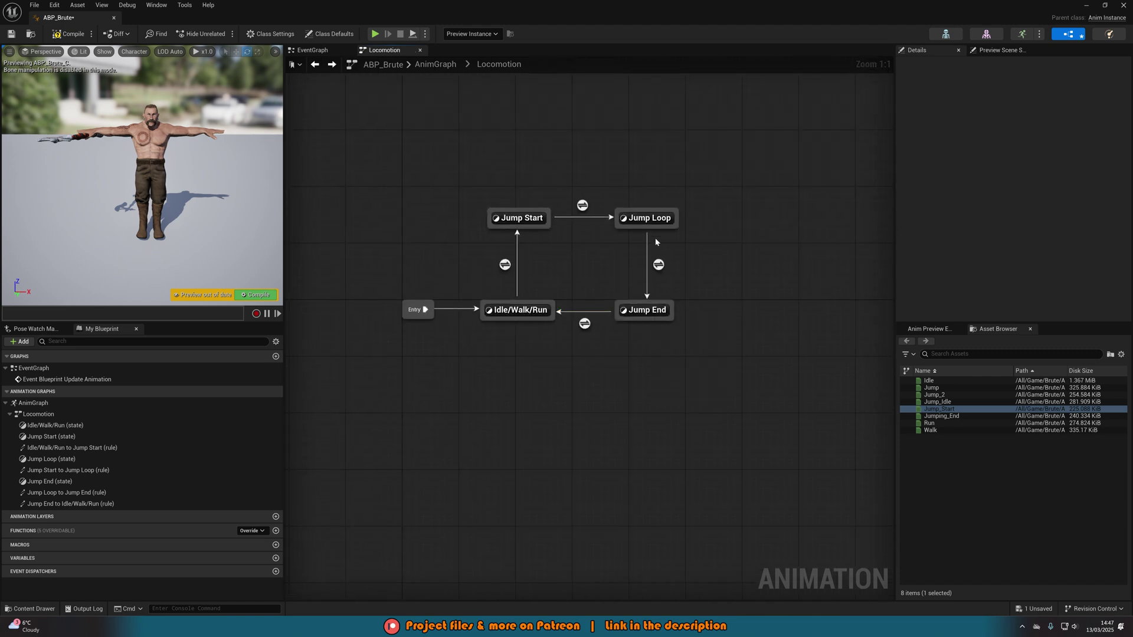
# Wire a looping Jump_Idle sequence into Jump Loop's Output Animation Pose, then return to Locomotion
pyautogui.doubleClick(647, 218)
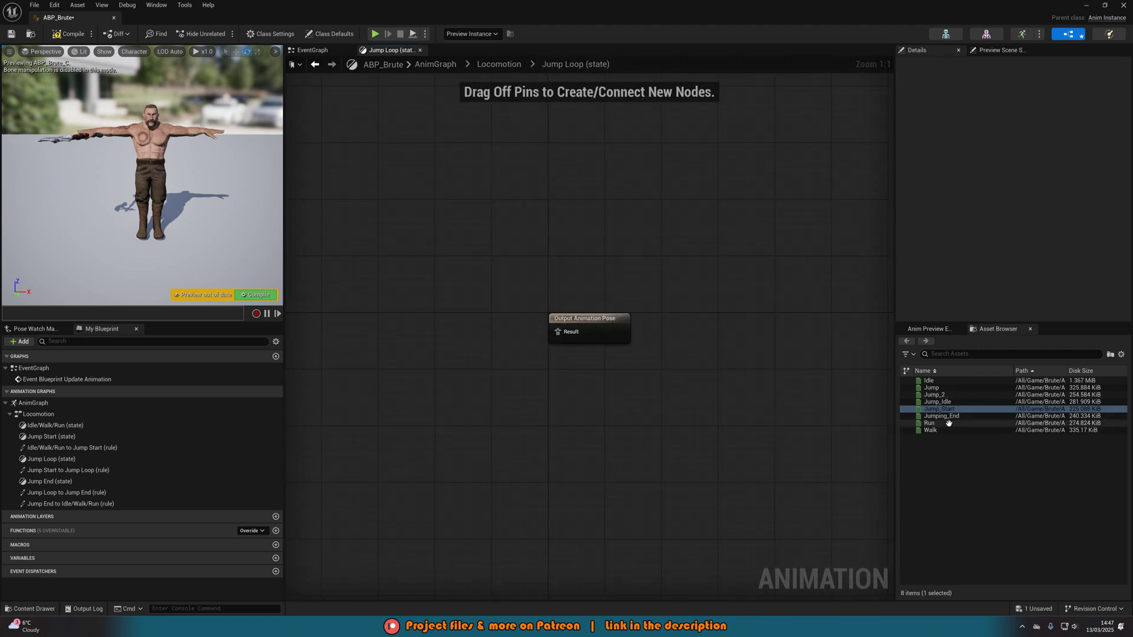
pyautogui.moveTo(954, 402); pyautogui.dragTo(558, 331)
pyautogui.click(502, 332)
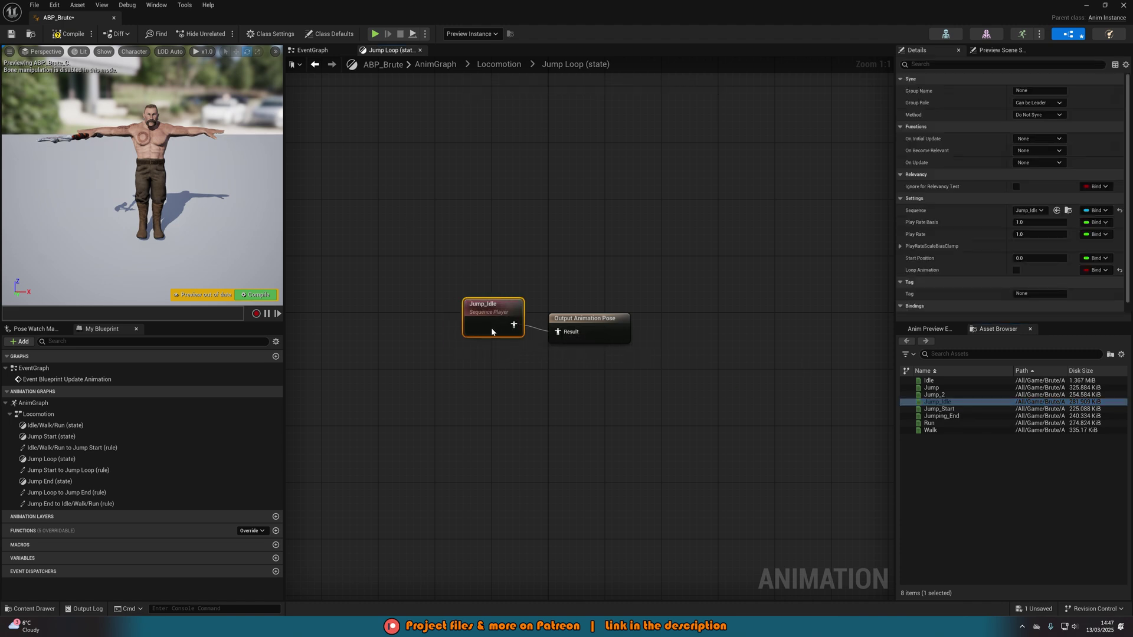
pyautogui.moveTo(491, 327); pyautogui.dragTo(544, 331, button='right')
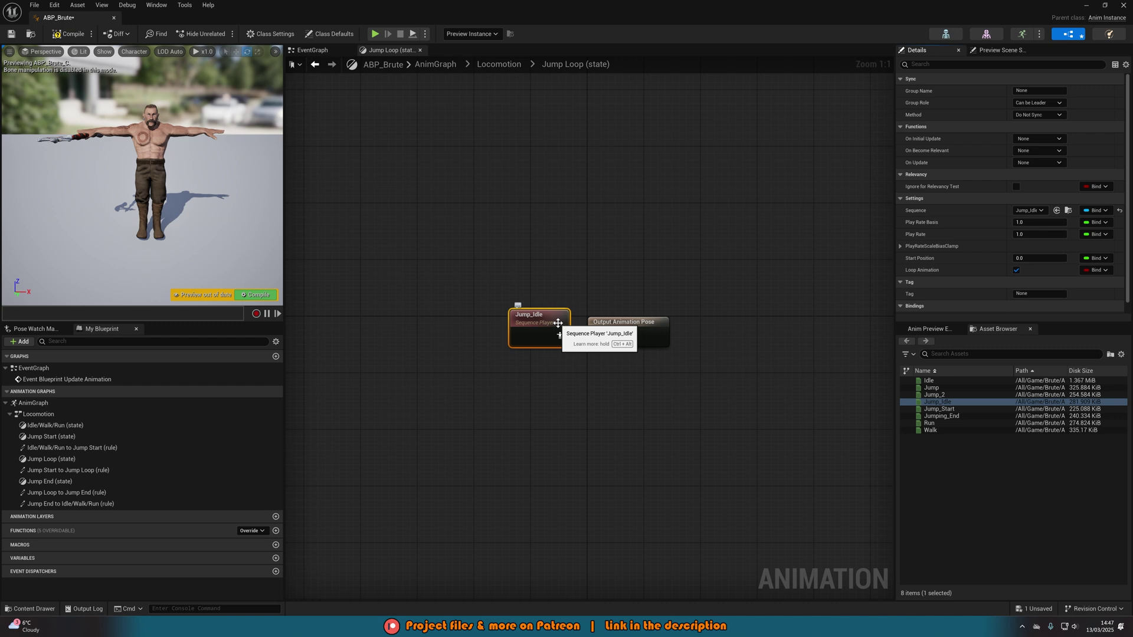
pyautogui.hotkey('alt', 'Left')
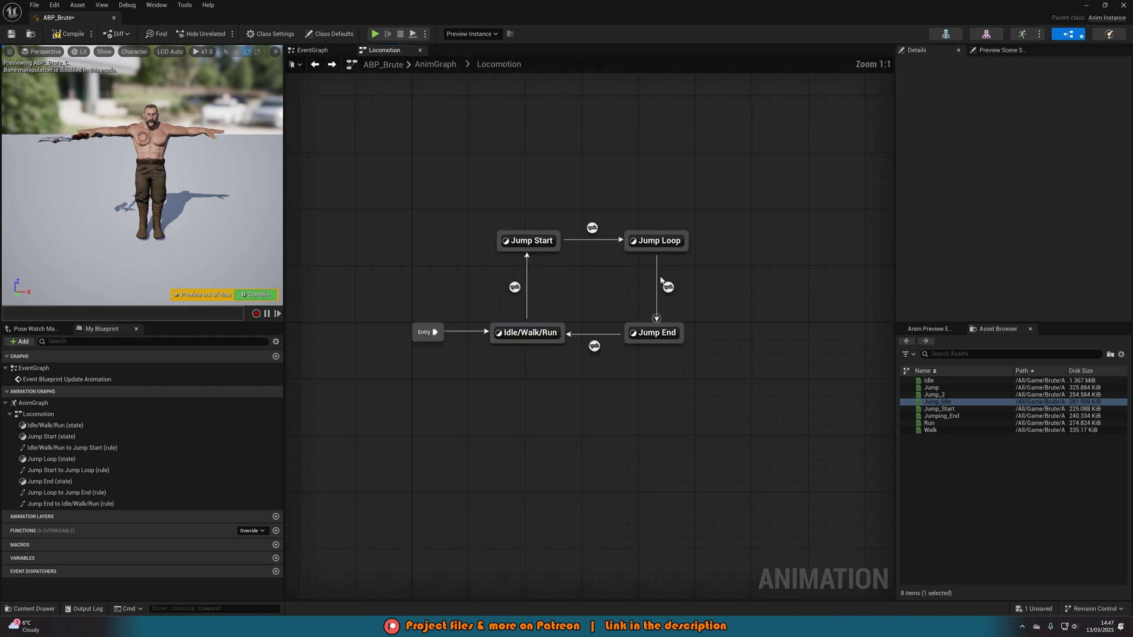
# Wire the Jumping_End sequence into Jump End's Output Animation Pose, then return to Locomotion
pyautogui.doubleClick(656, 334)
pyautogui.click(941, 416)
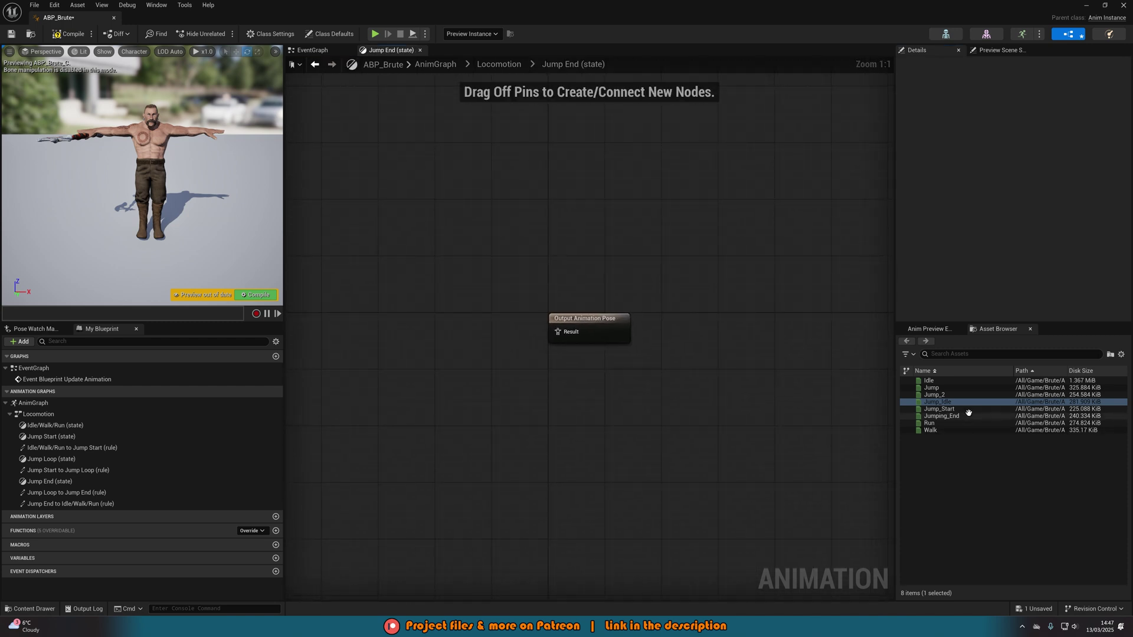
pyautogui.moveTo(941, 416); pyautogui.dragTo(558, 331)
pyautogui.hotkey('alt', 'Left')
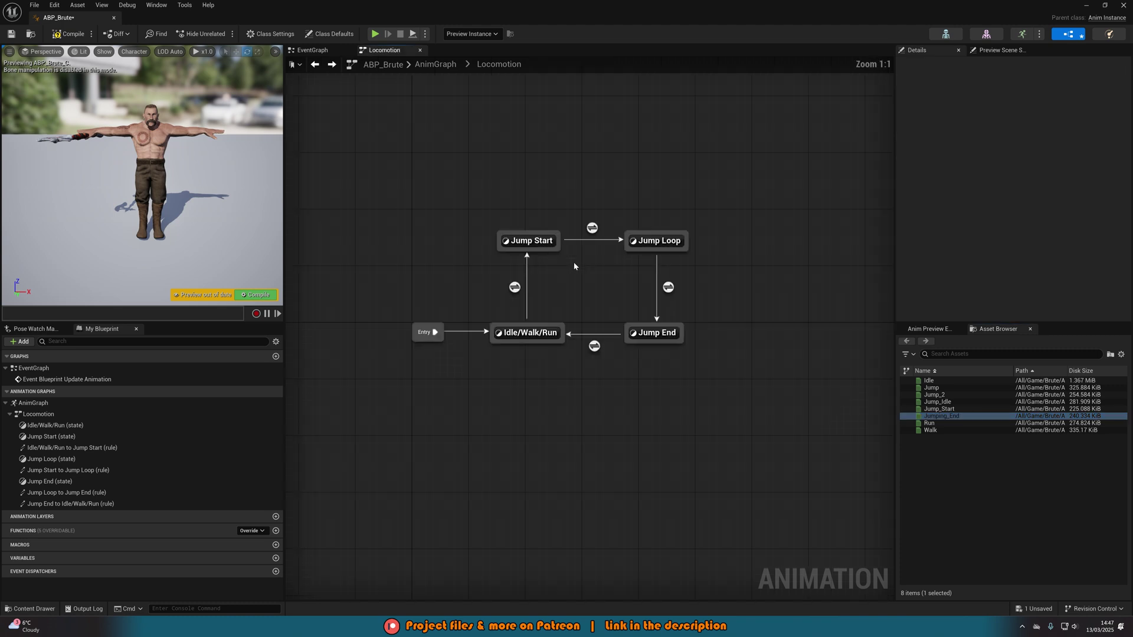
pyautogui.moveTo(572, 261); pyautogui.dragTo(600, 291, button='right')
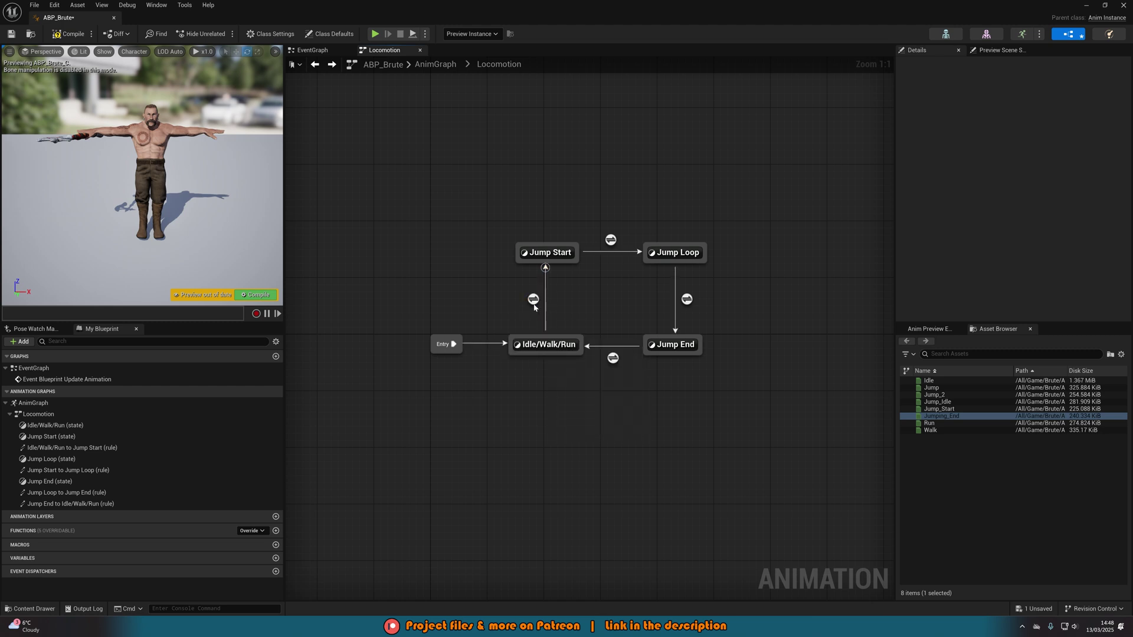
# In the EventGraph, add Get Movement Component off Try Get Pawn Owner
pyautogui.click(315, 52)
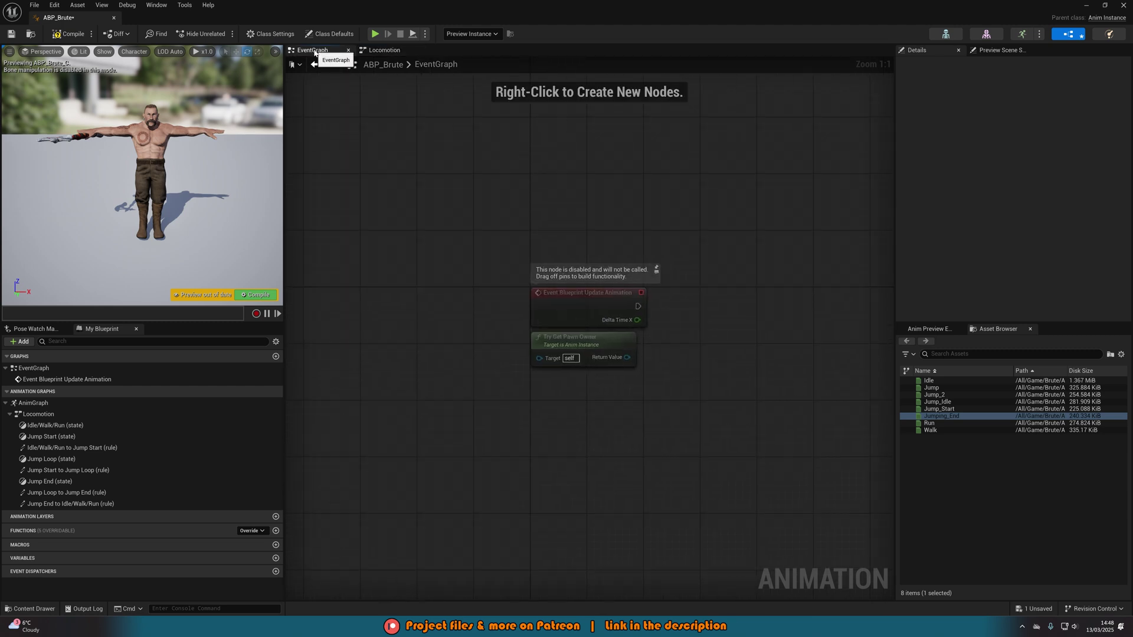
pyautogui.moveTo(607, 388); pyautogui.dragTo(533, 366, button='right')
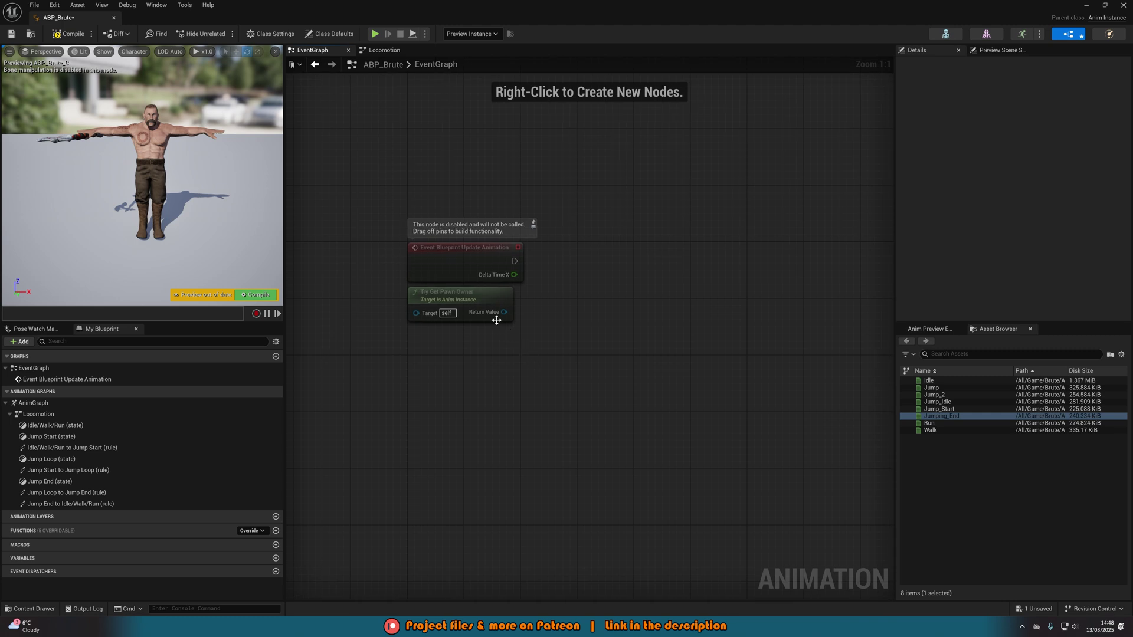
pyautogui.moveTo(504, 311); pyautogui.dragTo(560, 311)
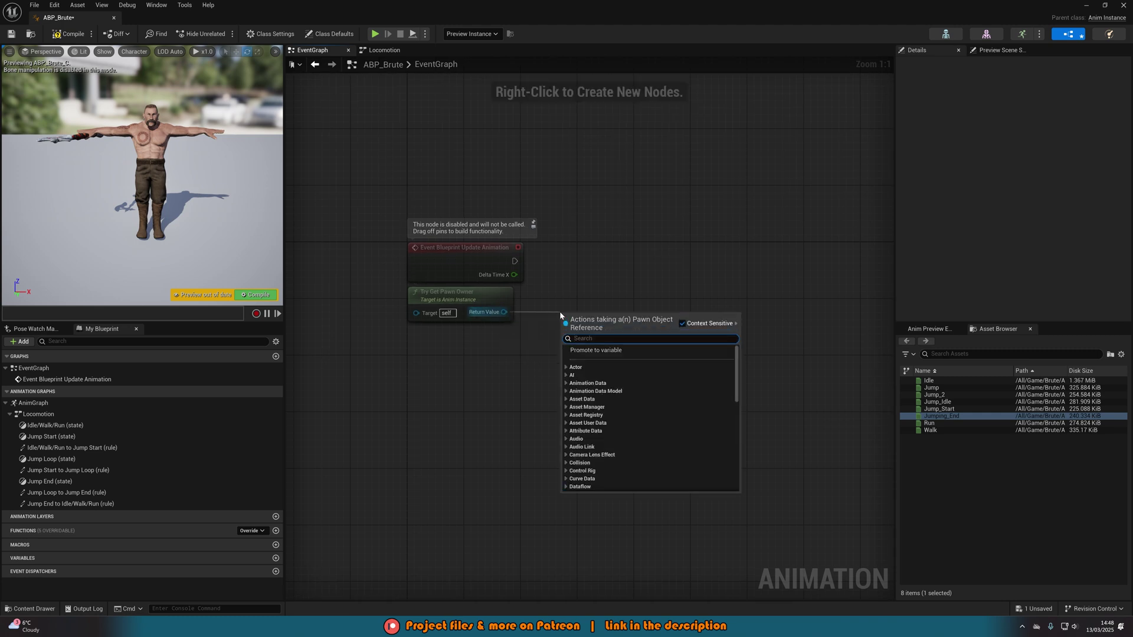
pyautogui.write('get movm')
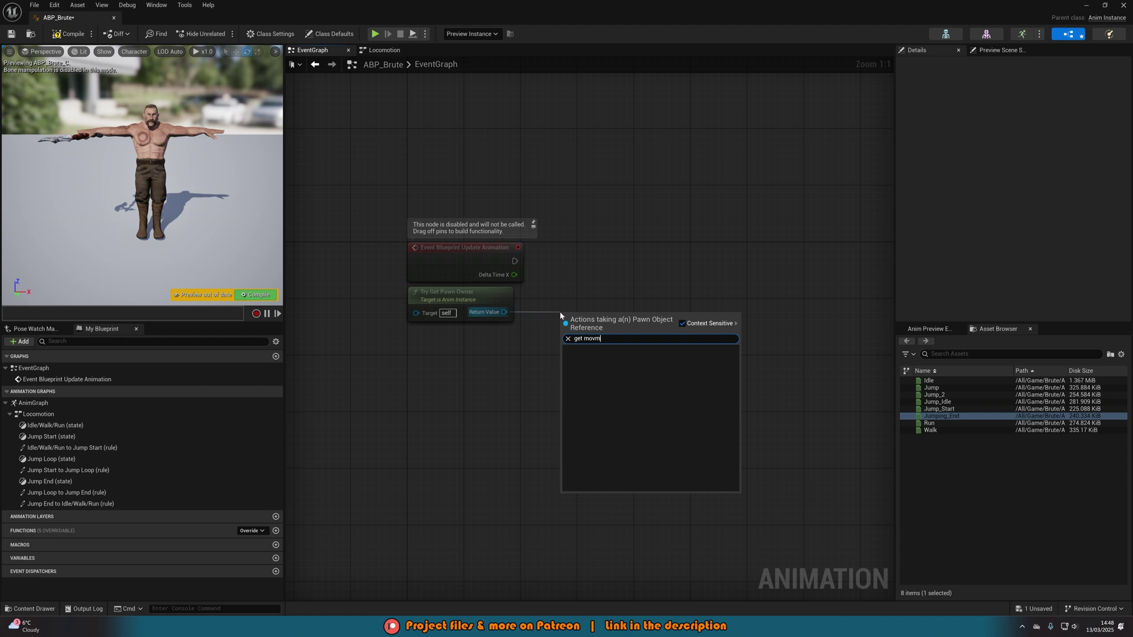
pyautogui.press('BackSpace')
pyautogui.write('eme')
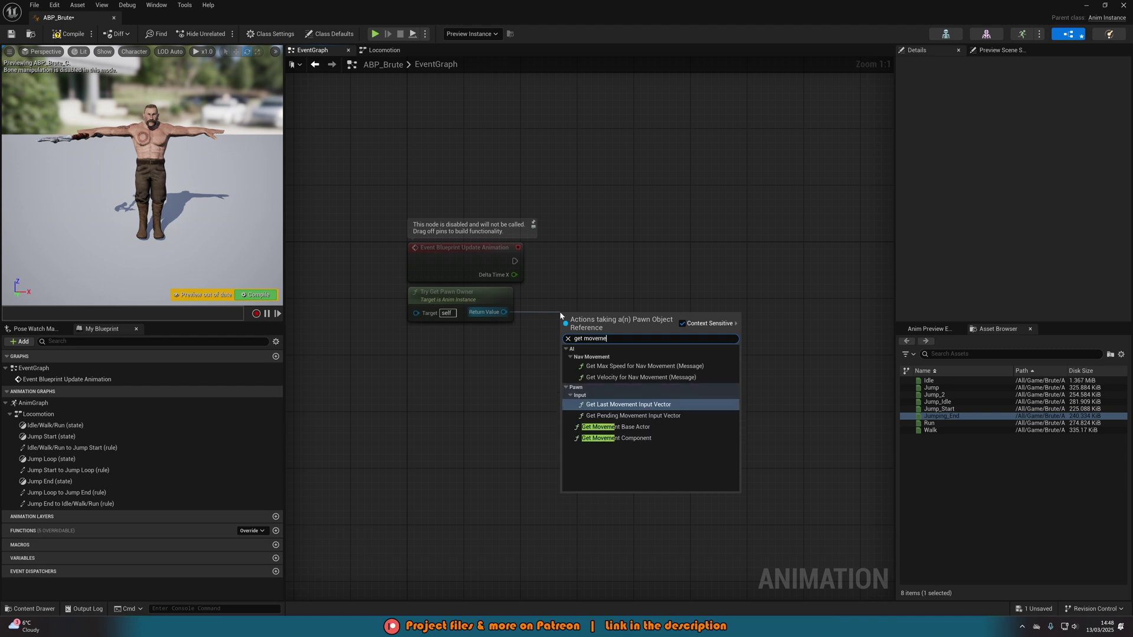
pyautogui.click(616, 438)
pyautogui.moveTo(596, 316); pyautogui.dragTo(678, 324)
# Add a Velocity getter from the movement component and feed it into Vector Length
pyautogui.write('get velo')
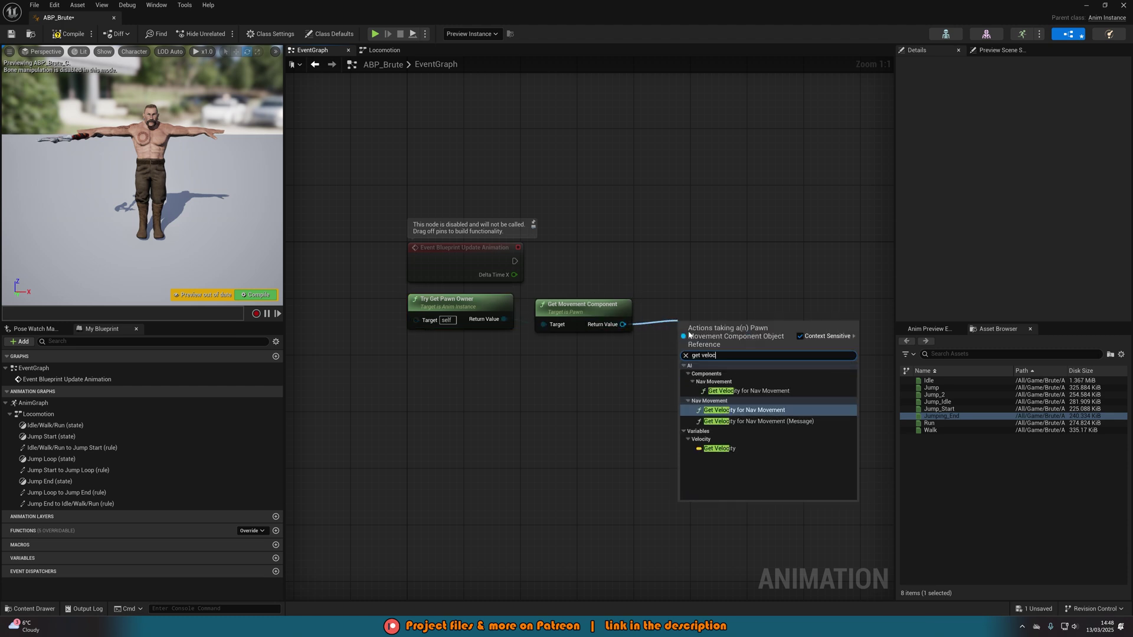
pyautogui.write('c')
pyautogui.click(719, 448)
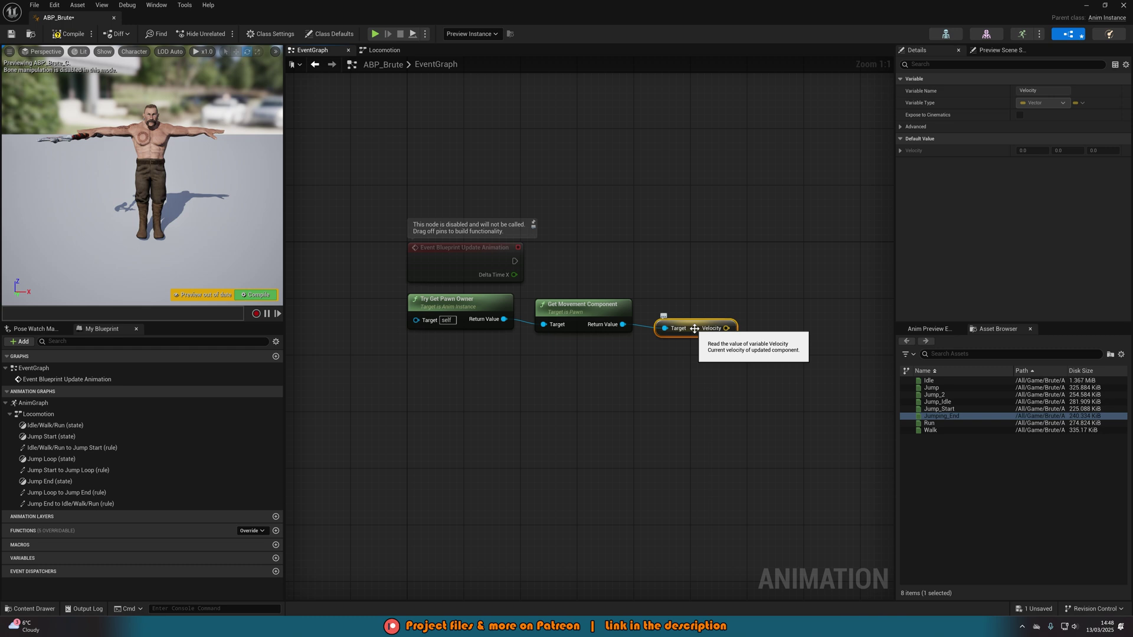
pyautogui.moveTo(742, 345); pyautogui.dragTo(659, 342, button='right')
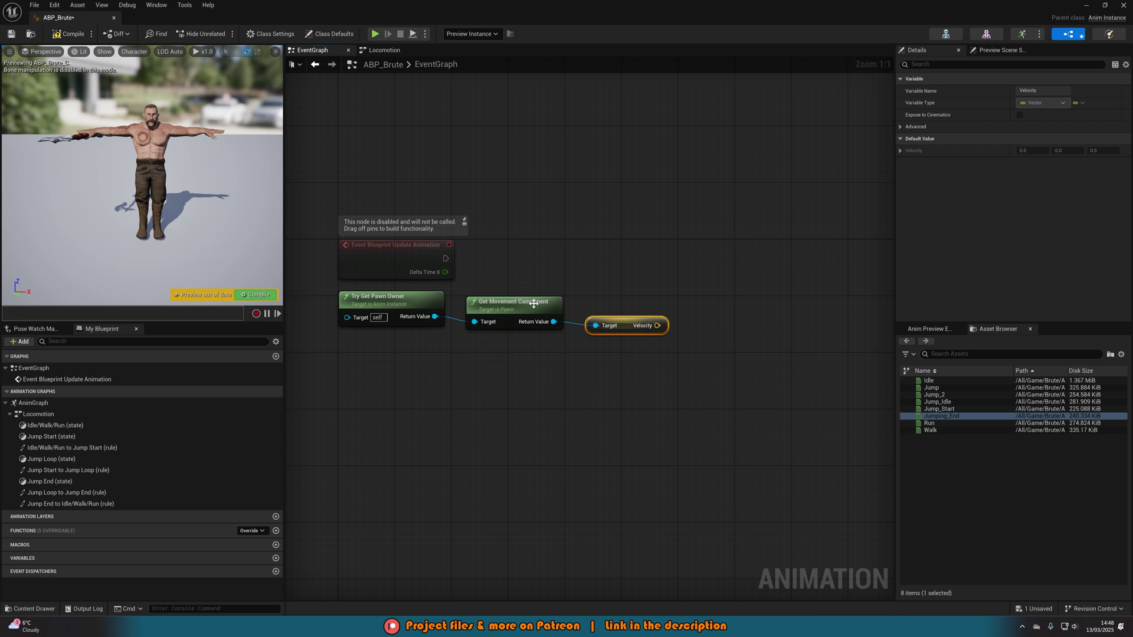
pyautogui.moveTo(634, 325); pyautogui.dragTo(682, 328)
pyautogui.write('vector leng')
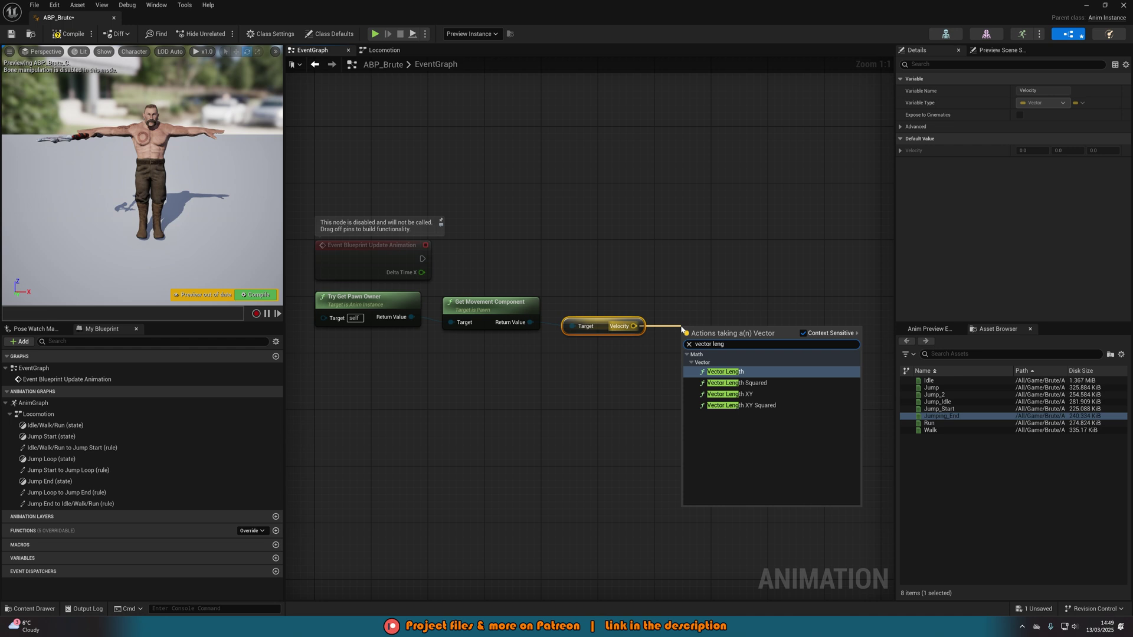
pyautogui.press('Return')
pyautogui.moveTo(693, 323); pyautogui.dragTo(693, 330)
# Promote Vector Length's result to a float variable Speed, set on every animation update
pyautogui.rightClick(722, 329)
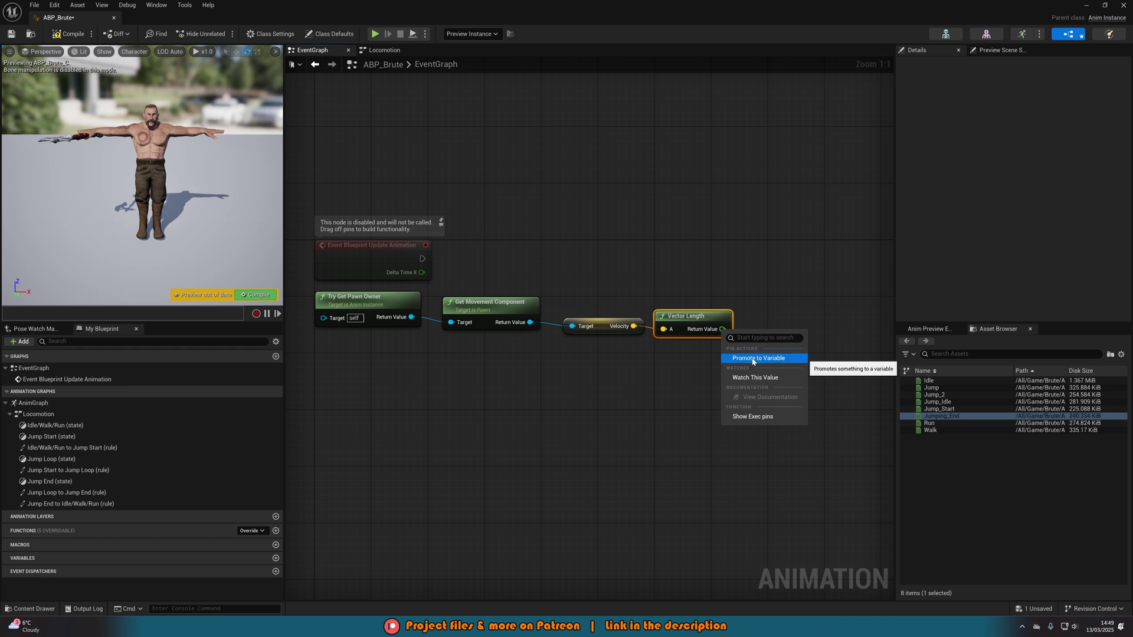
pyautogui.click(752, 358)
pyautogui.write('Speed')
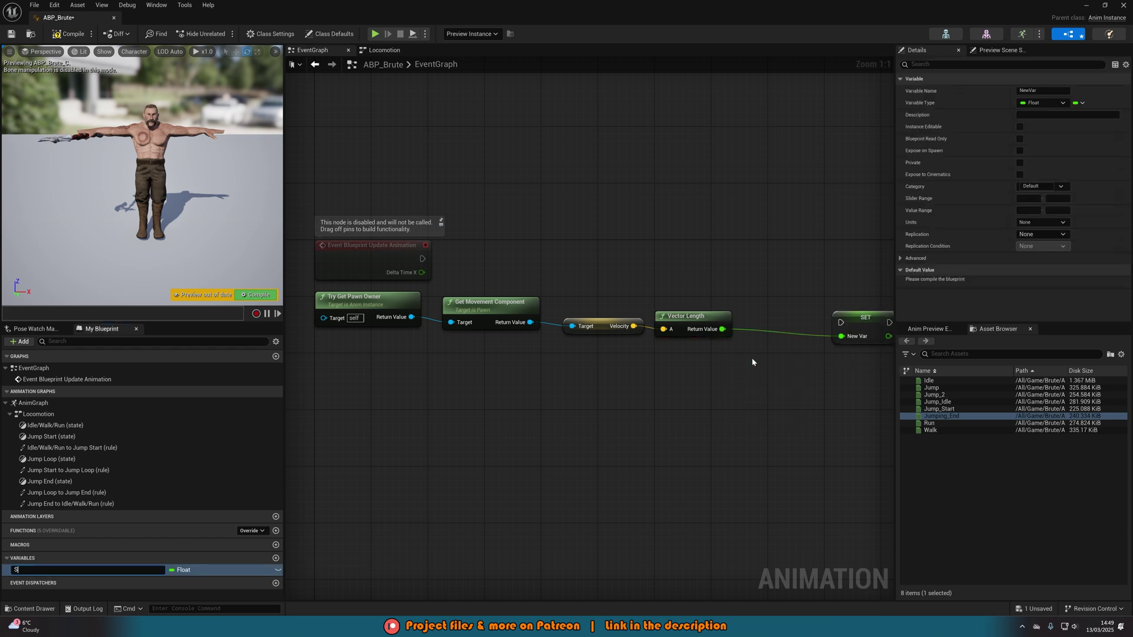
pyautogui.press('Return')
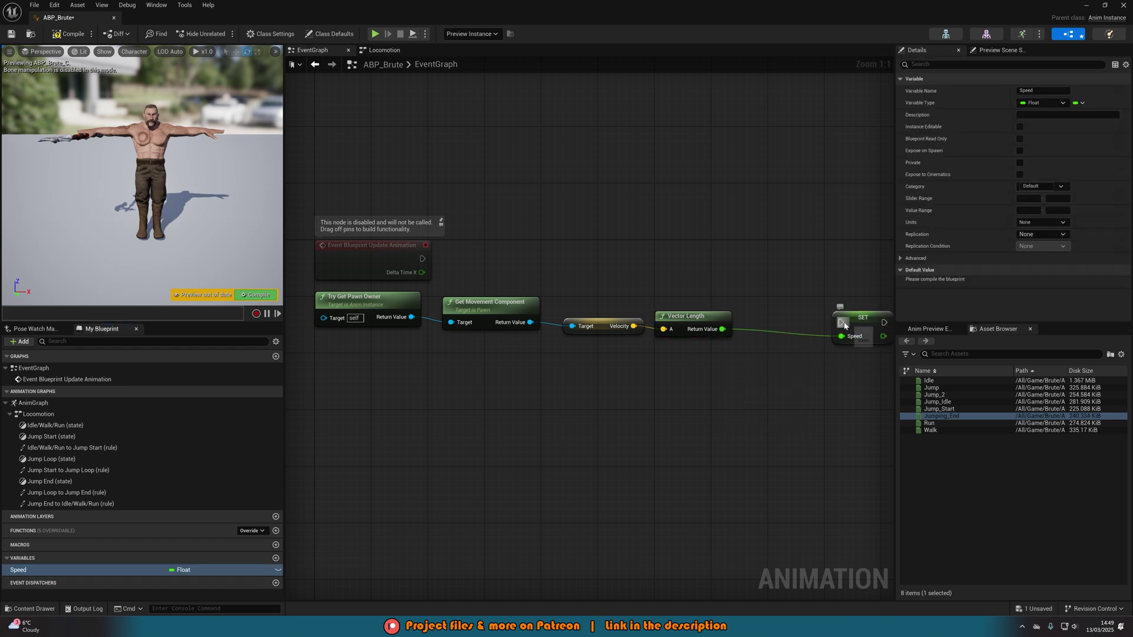
pyautogui.moveTo(864, 328); pyautogui.dragTo(801, 271)
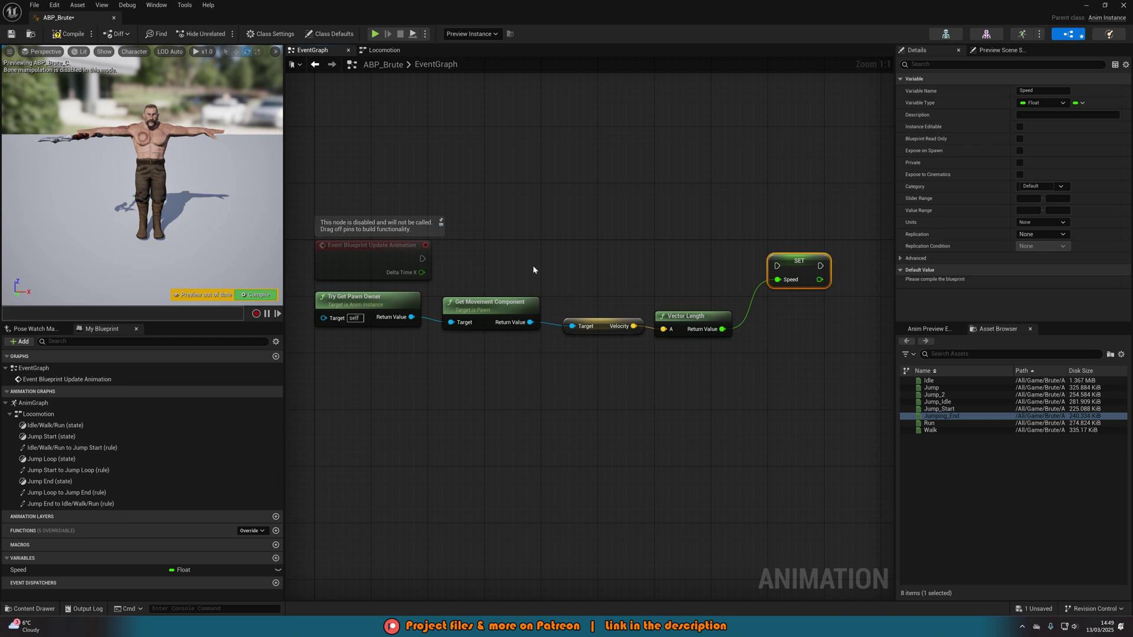
pyautogui.moveTo(777, 265); pyautogui.dragTo(422, 260)
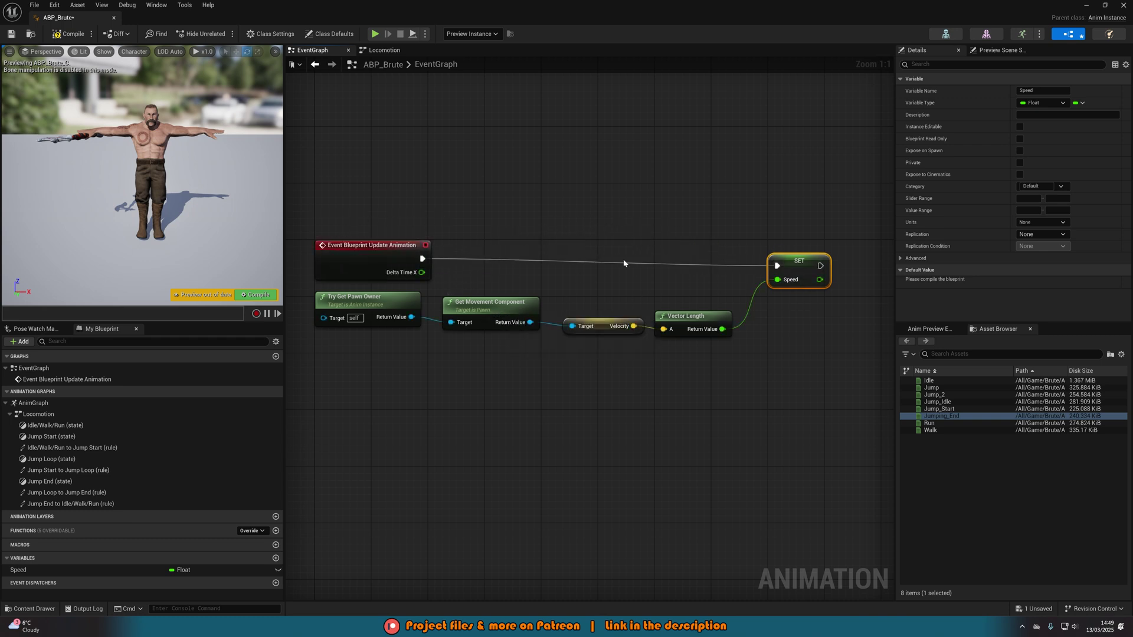
pyautogui.moveTo(795, 268); pyautogui.dragTo(795, 260)
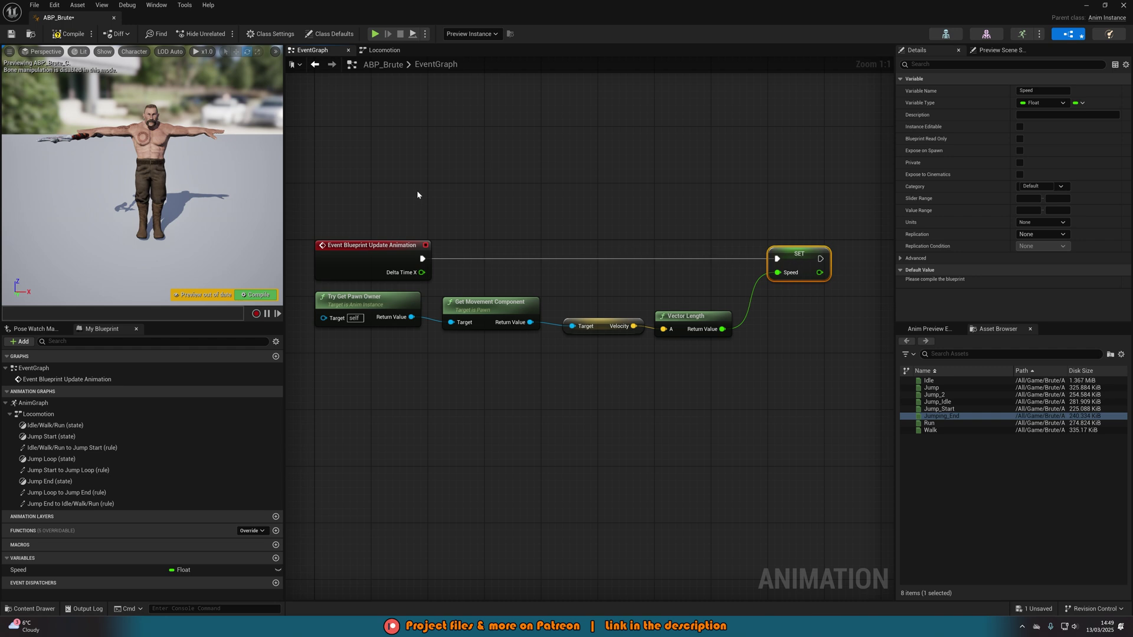
# Straighten the links through Get Movement Component, Velocity and Vector Length
pyautogui.rightClick(411, 317)
pyautogui.moveTo(466, 375)
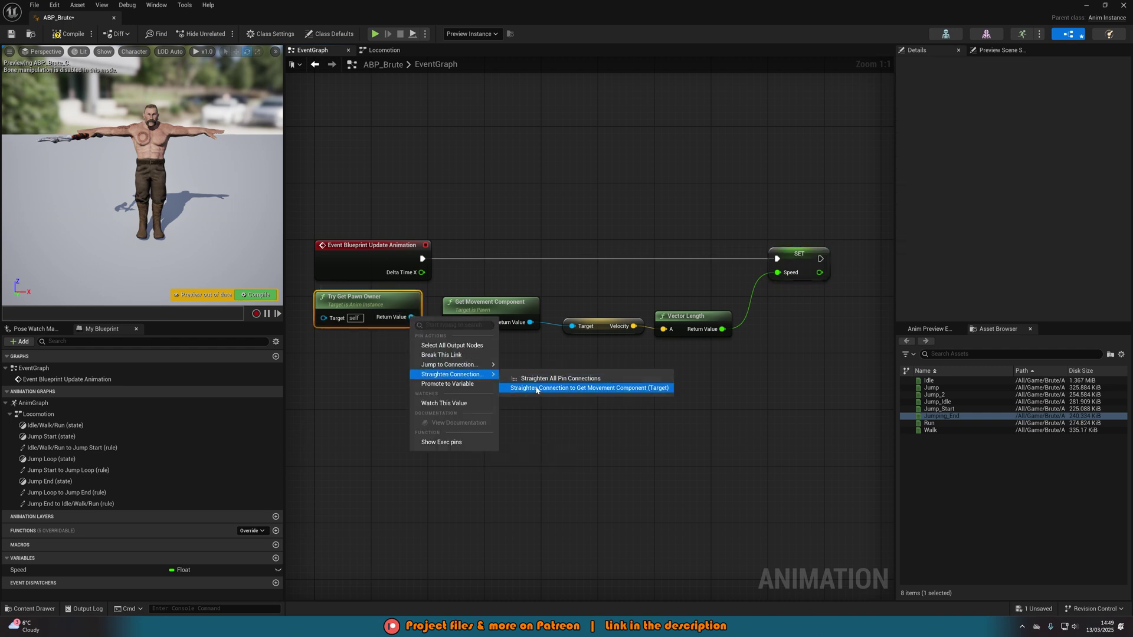
pyautogui.click(566, 387)
pyautogui.click(538, 323)
pyautogui.rightClick(530, 319)
pyautogui.moveTo(590, 376)
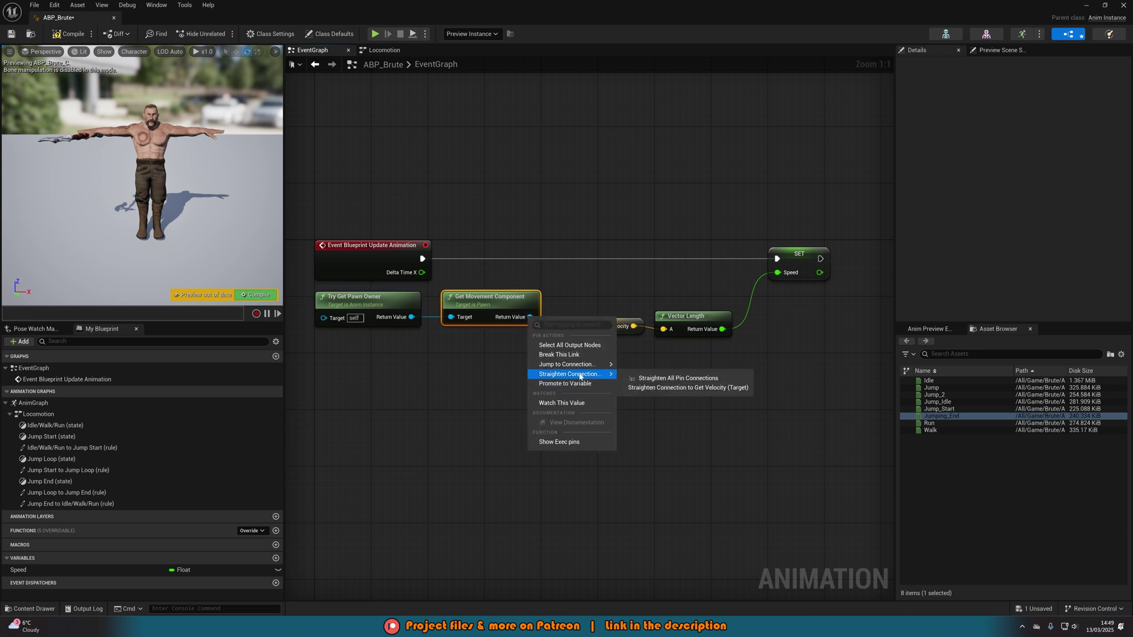
pyautogui.click(662, 387)
pyautogui.rightClick(633, 317)
pyautogui.moveTo(678, 376)
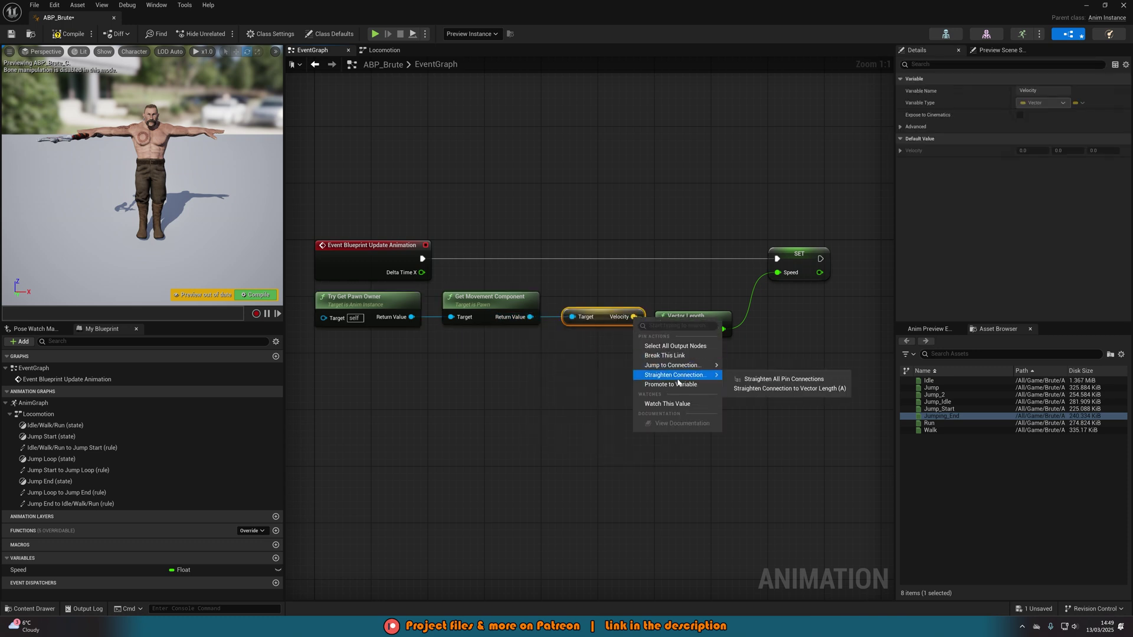
pyautogui.click(784, 390)
pyautogui.moveTo(530, 318); pyautogui.dragTo(593, 400)
# Add an Is Falling check on the movement component and promote it to Boolean Jumping?
pyautogui.write('is falling')
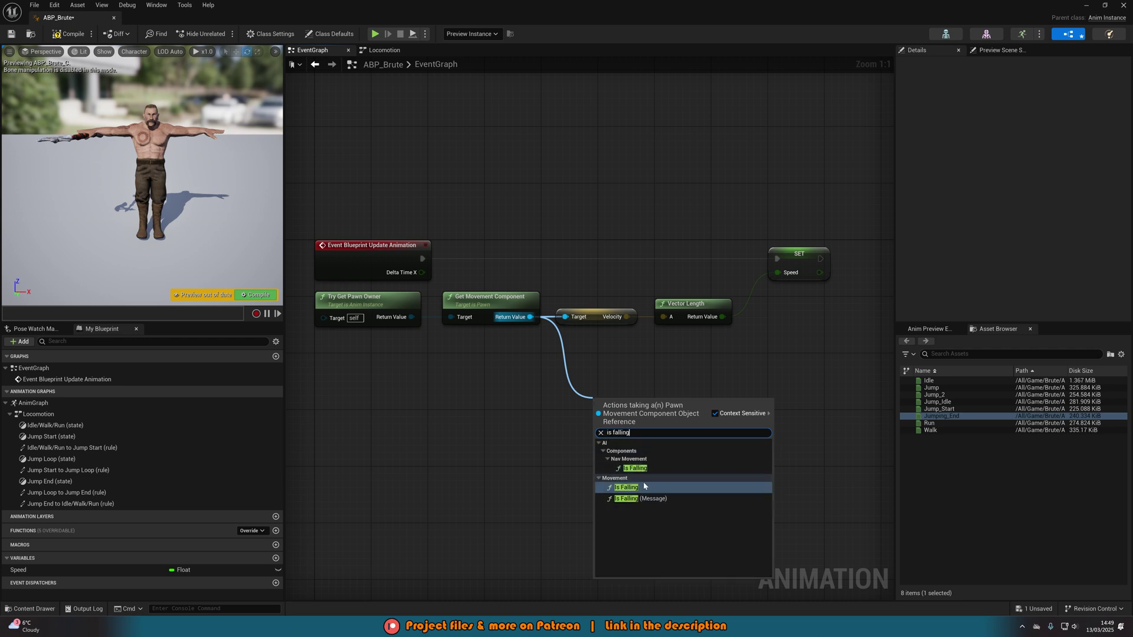
pyautogui.moveTo(593, 401); pyautogui.dragTo(478, 400, button='right')
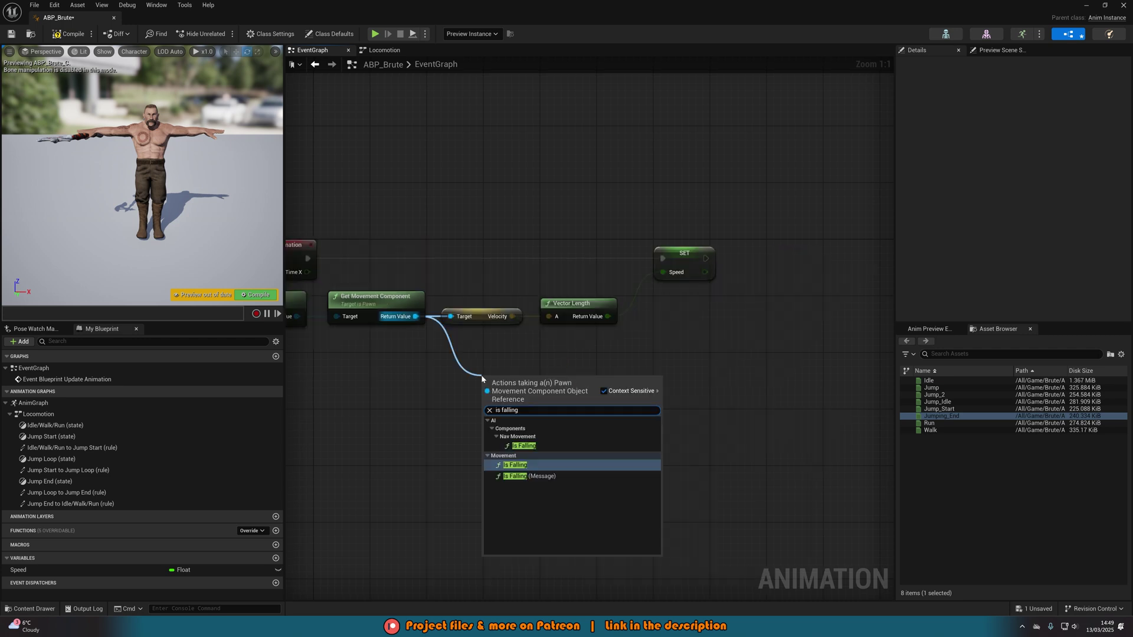
pyautogui.click(538, 446)
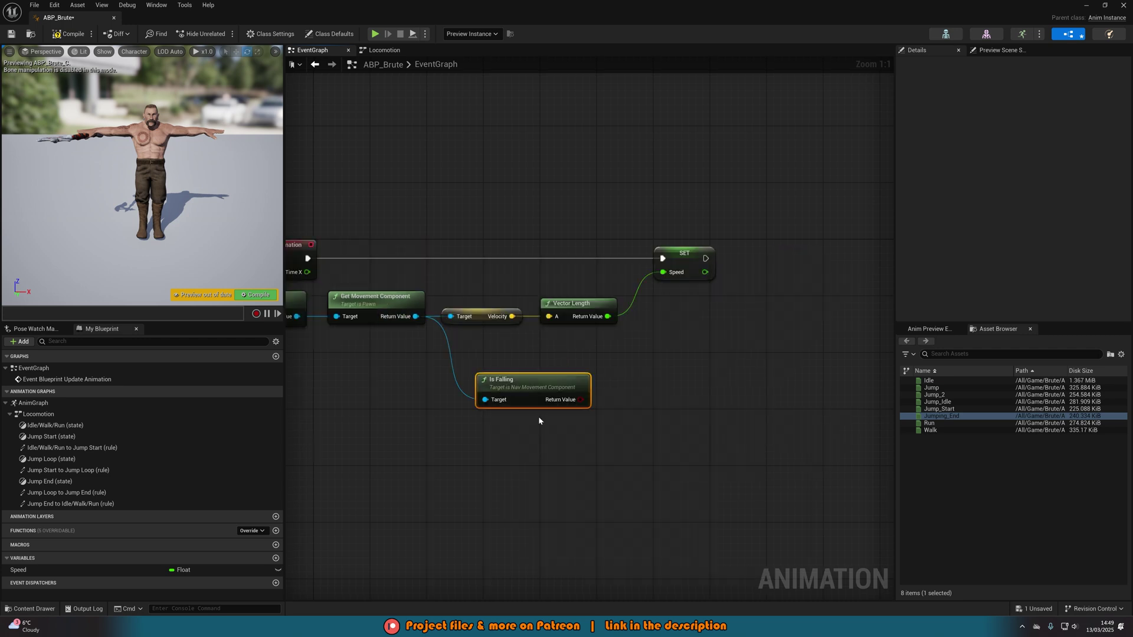
pyautogui.rightClick(580, 402)
pyautogui.click(626, 430)
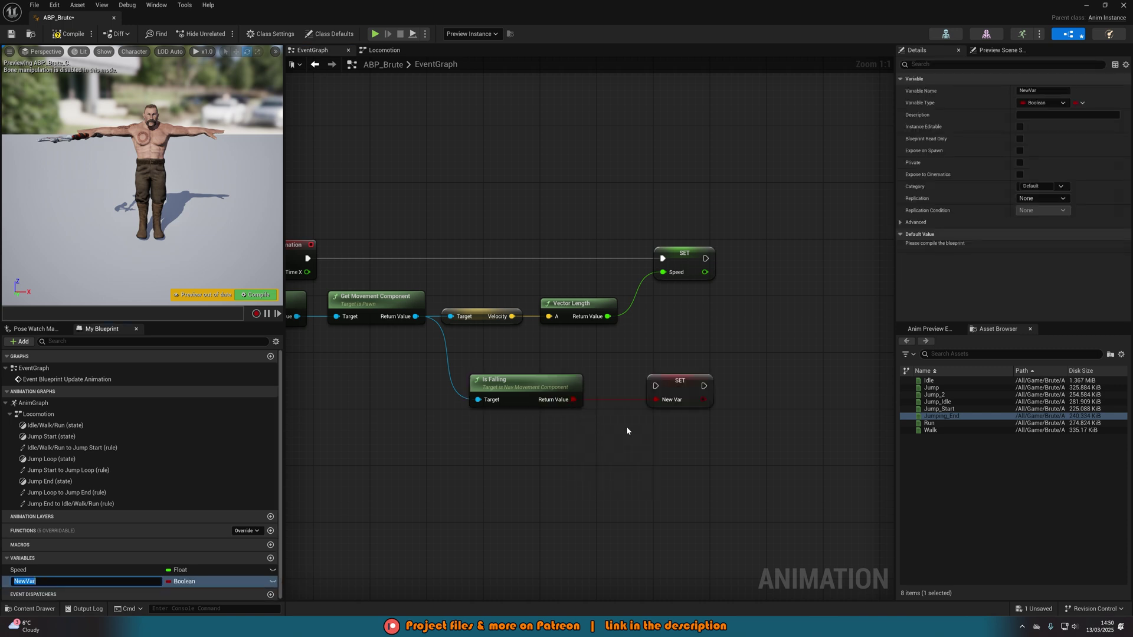
pyautogui.write('Jumping?')
pyautogui.press('Return')
# Line up SET Jumping? beside SET Speed and tidy its wire with a reroute point
pyautogui.moveTo(676, 386); pyautogui.dragTo(606, 390, button='right')
pyautogui.moveTo(591, 381); pyautogui.dragTo(635, 263)
pyautogui.moveTo(755, 335); pyautogui.dragTo(727, 257)
pyautogui.moveTo(471, 385); pyautogui.dragTo(450, 357)
pyautogui.doubleClick(533, 368)
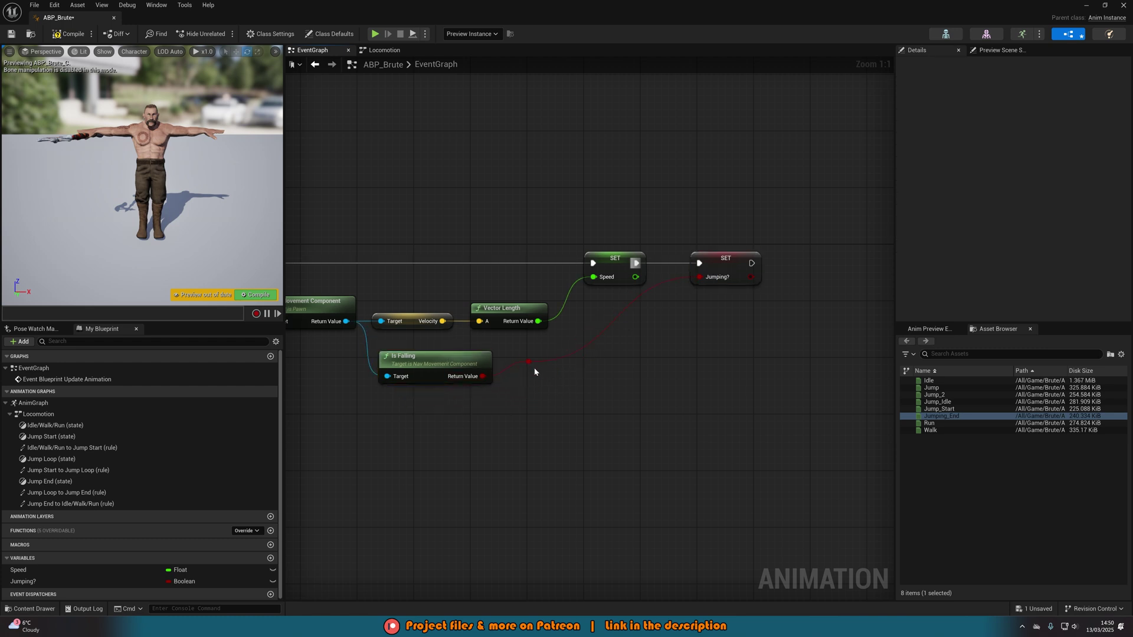
pyautogui.moveTo(530, 362); pyautogui.dragTo(636, 376)
pyautogui.click(684, 345)
# Zoom out over the event graph and return to the Locomotion state machine
pyautogui.moveTo(684, 344); pyautogui.dragTo(800, 352, button='right')
pyautogui.scroll(-1, 758, 354)
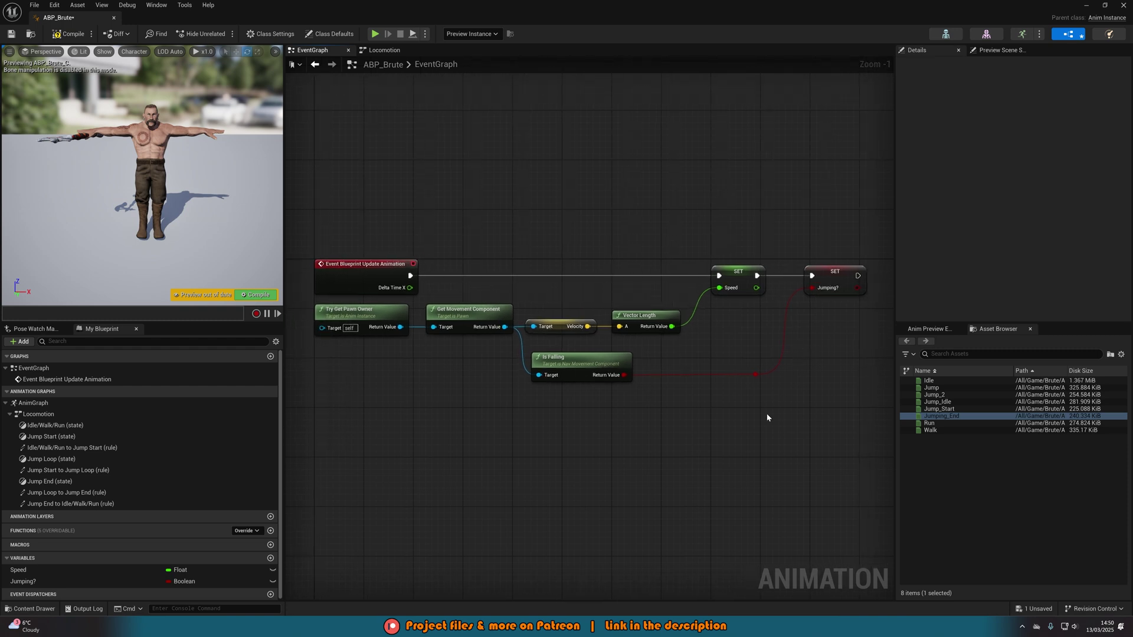
pyautogui.moveTo(777, 399); pyautogui.dragTo(756, 387, button='right')
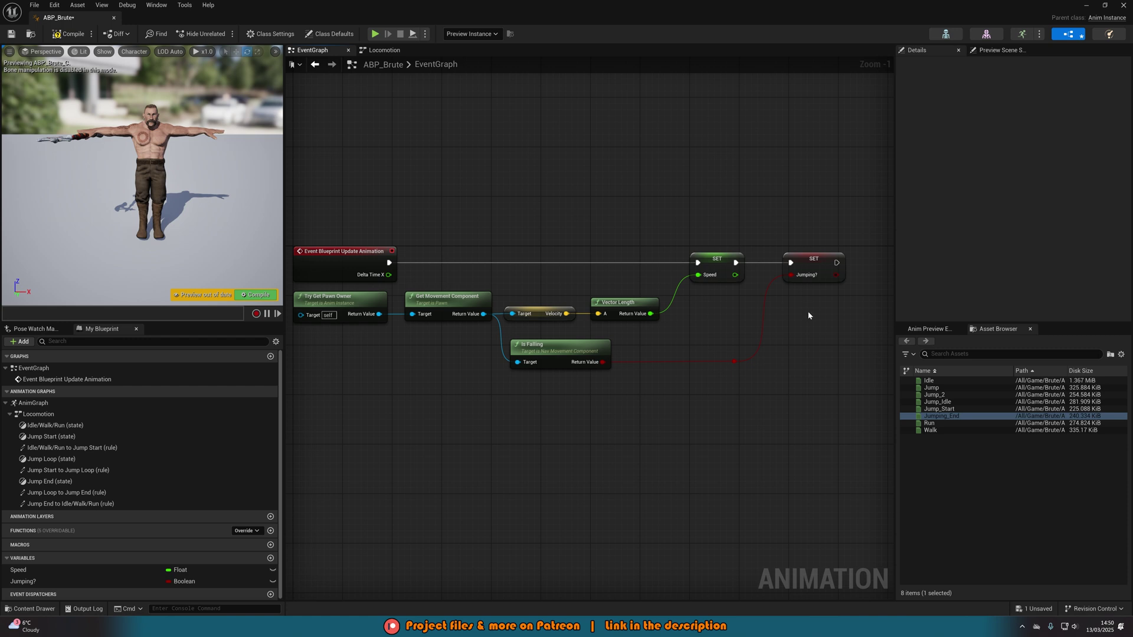
pyautogui.click(384, 50)
pyautogui.moveTo(493, 139); pyautogui.dragTo(525, 291, button='right')
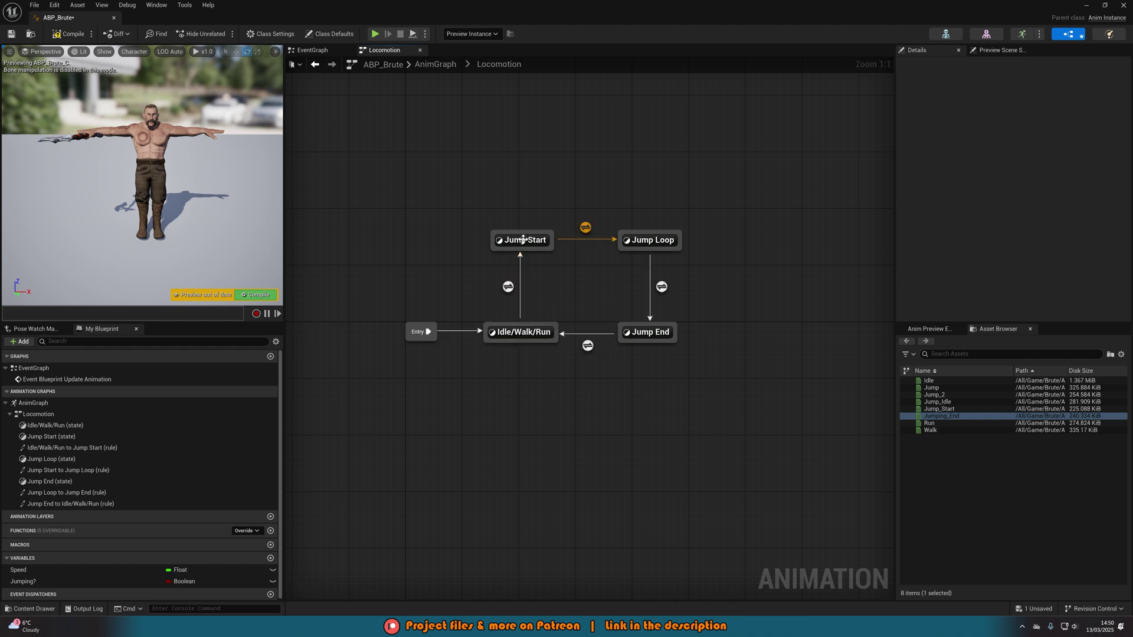
# Feed a Jumping? getter into the Idle/Walk/Run to Jump Start rule's Can Enter Transition
pyautogui.doubleClick(508, 286)
pyautogui.moveTo(531, 334); pyautogui.dragTo(590, 377, button='right')
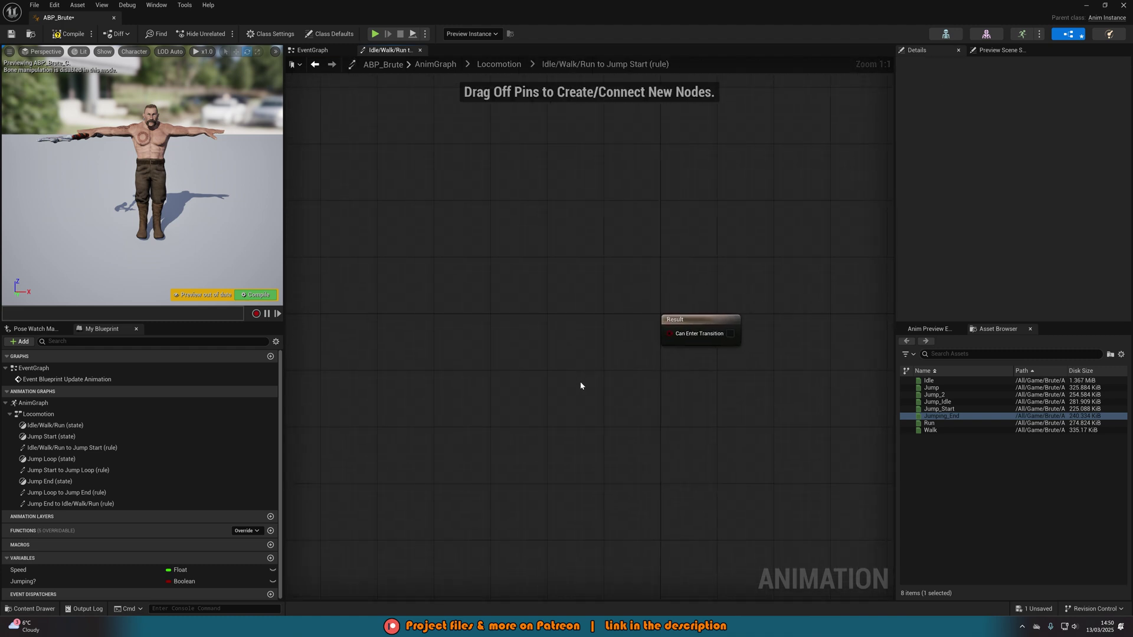
pyautogui.moveTo(86, 582); pyautogui.dragTo(670, 333)
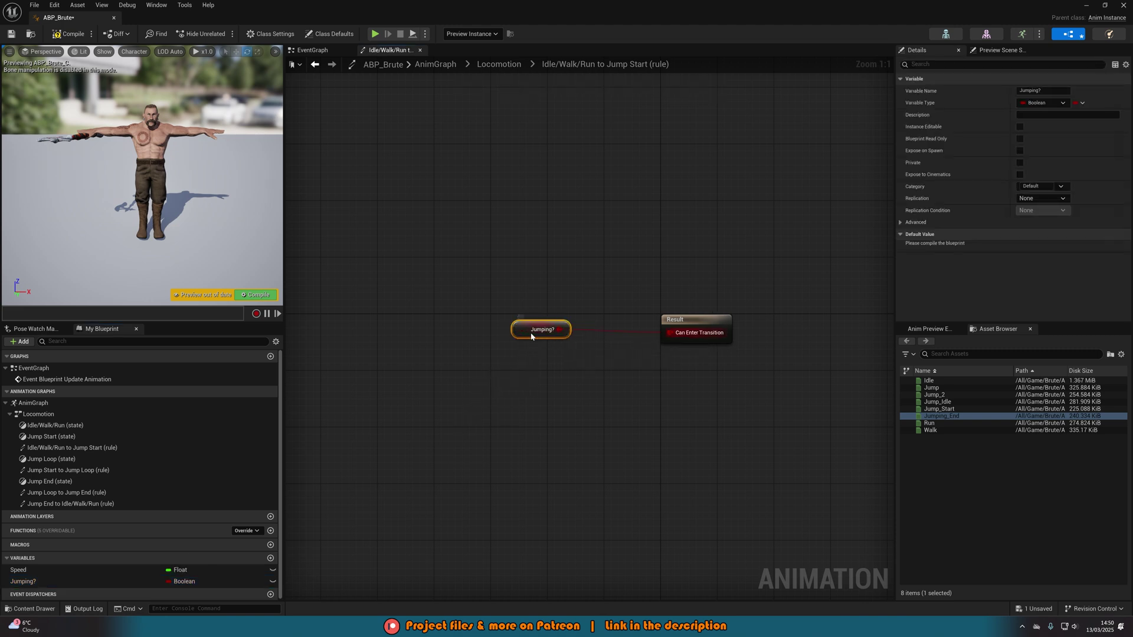
pyautogui.moveTo(518, 335); pyautogui.dragTo(588, 335)
pyautogui.click(607, 388)
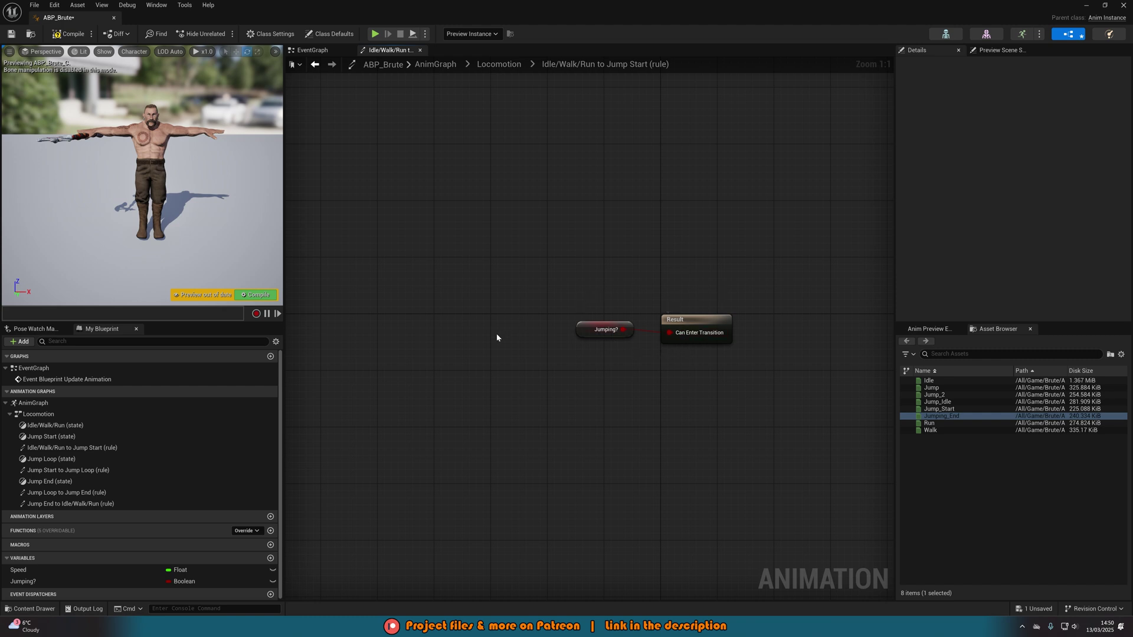
pyautogui.hotkey('alt', 'Left')
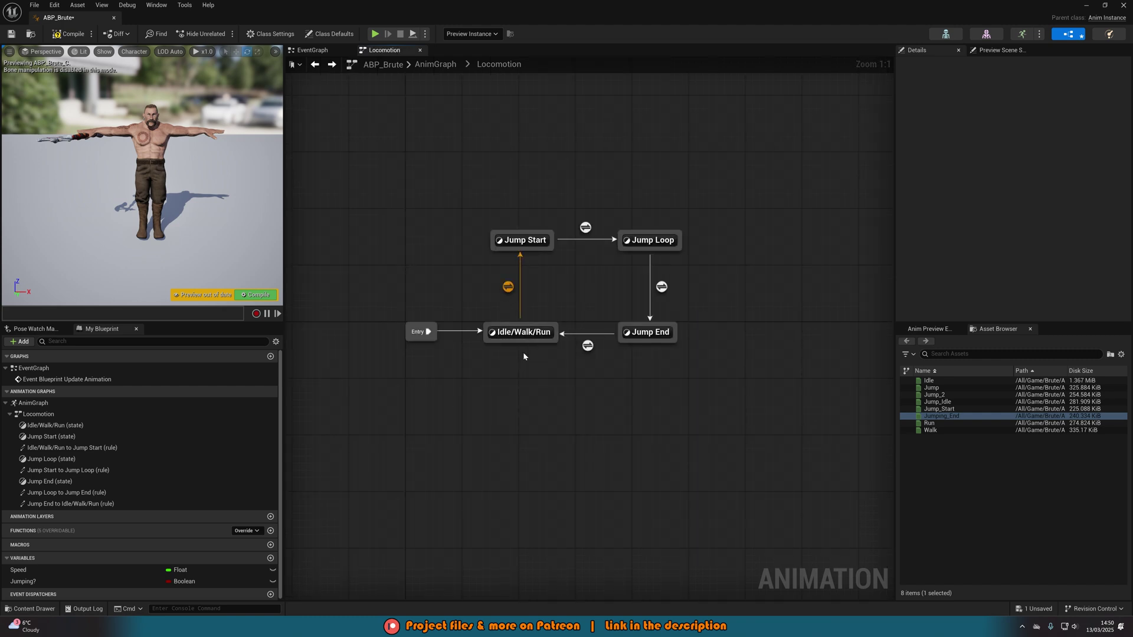
pyautogui.moveTo(544, 282); pyautogui.dragTo(535, 288, button='right')
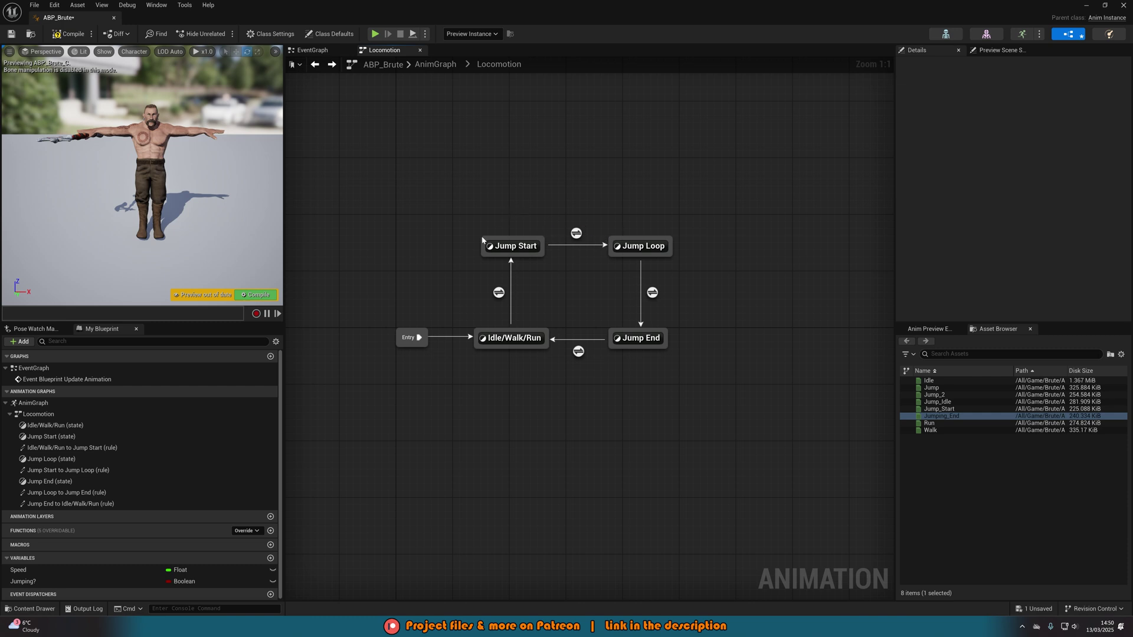
pyautogui.moveTo(478, 230); pyautogui.dragTo(384, 227, button='right')
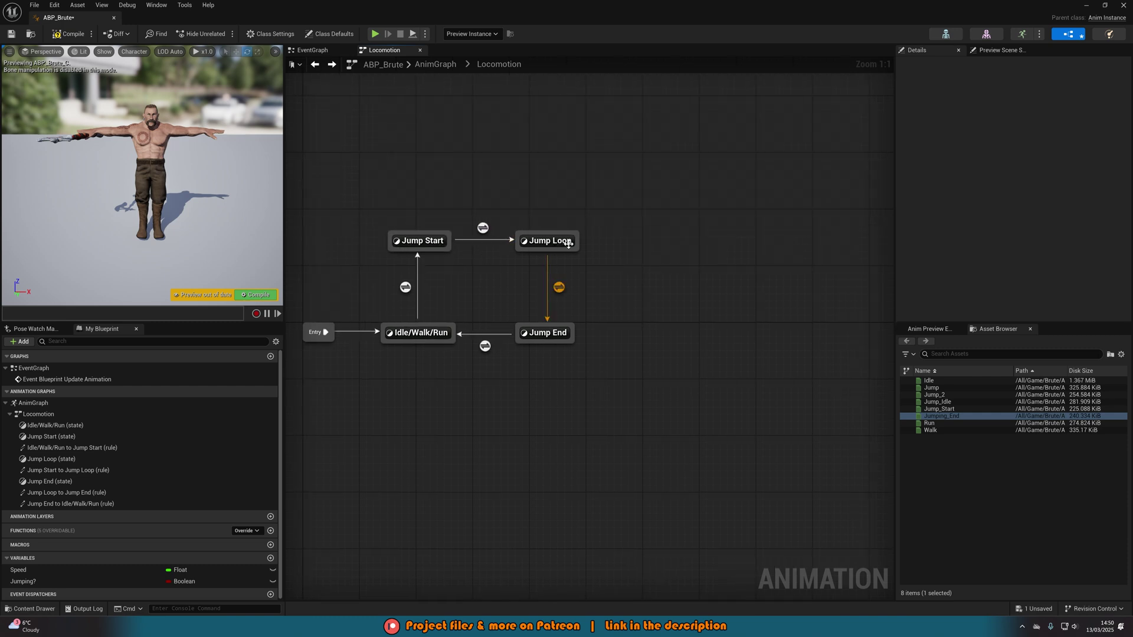
pyautogui.moveTo(580, 248); pyautogui.dragTo(625, 254, button='right')
# Drive the Jump Loop to Jump End rule with NOT Jumping?, then return to Locomotion
pyautogui.doubleClick(602, 293)
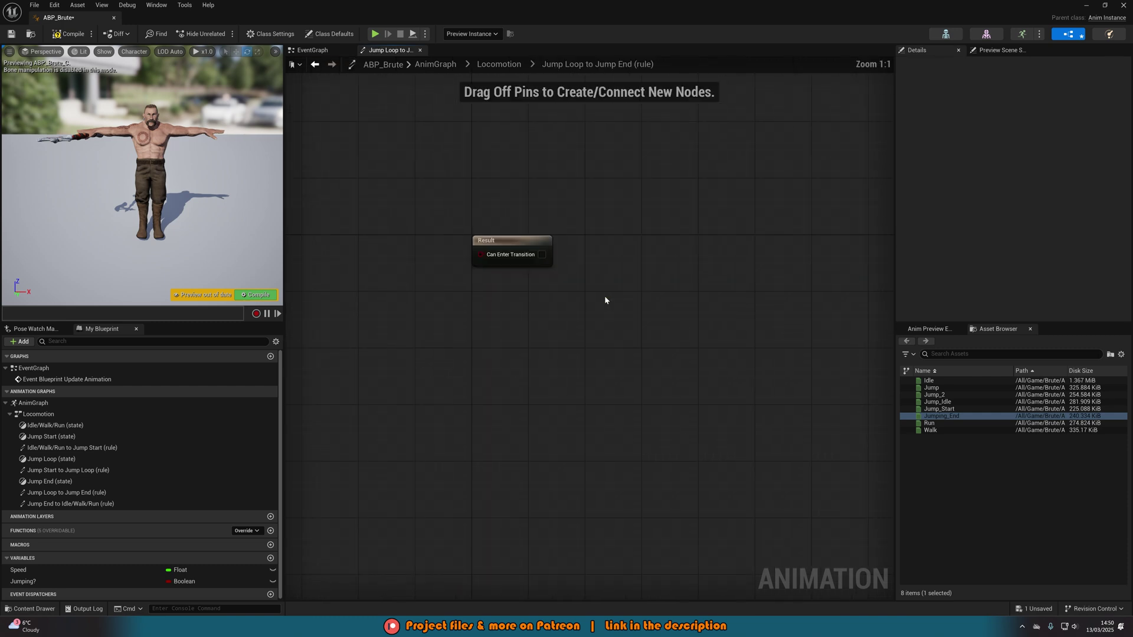
pyautogui.keyDown('ctrl'); pyautogui.moveTo(71, 582); pyautogui.dragTo(524, 314); pyautogui.keyUp('ctrl')
pyautogui.write('not b')
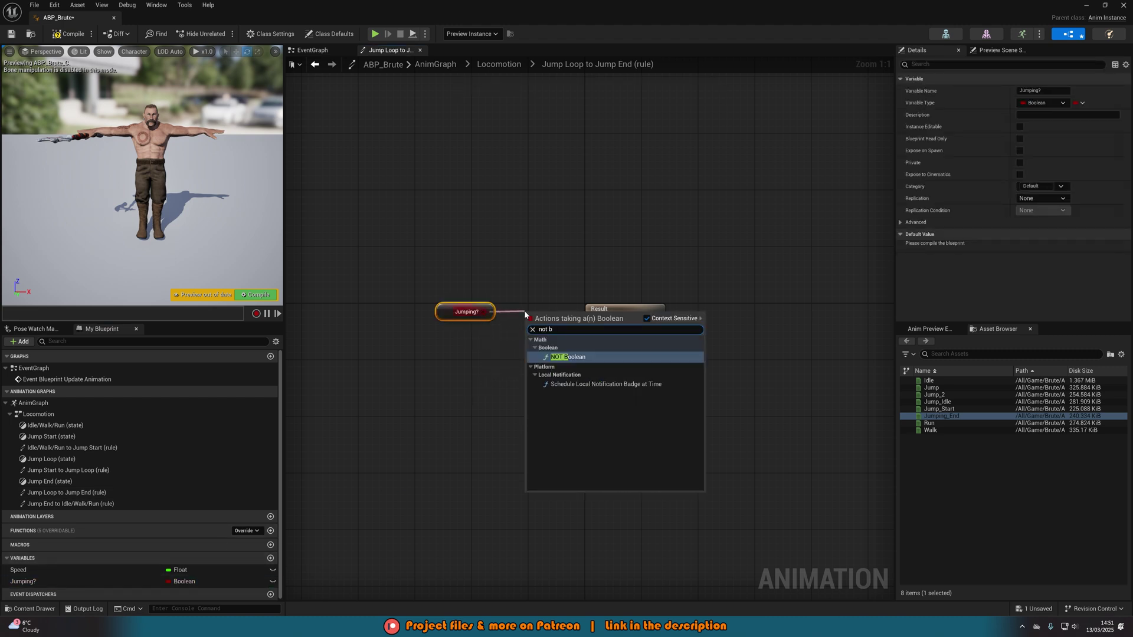
pyautogui.press('Return')
pyautogui.moveTo(570, 311); pyautogui.dragTo(531, 325)
pyautogui.moveTo(454, 316); pyautogui.dragTo(440, 324)
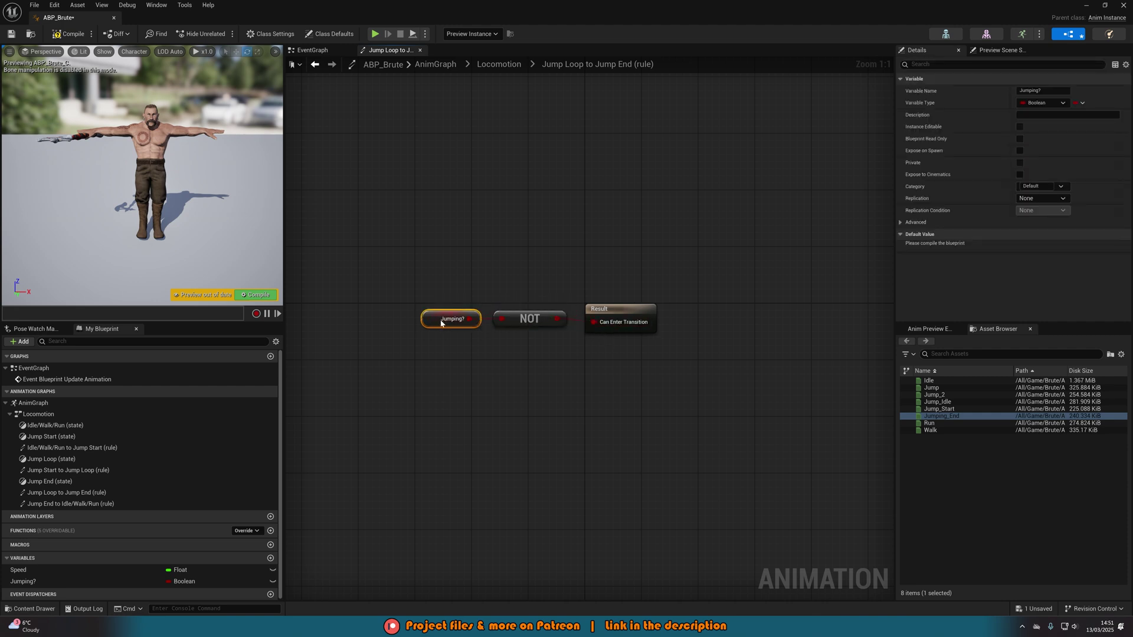
pyautogui.click(469, 350)
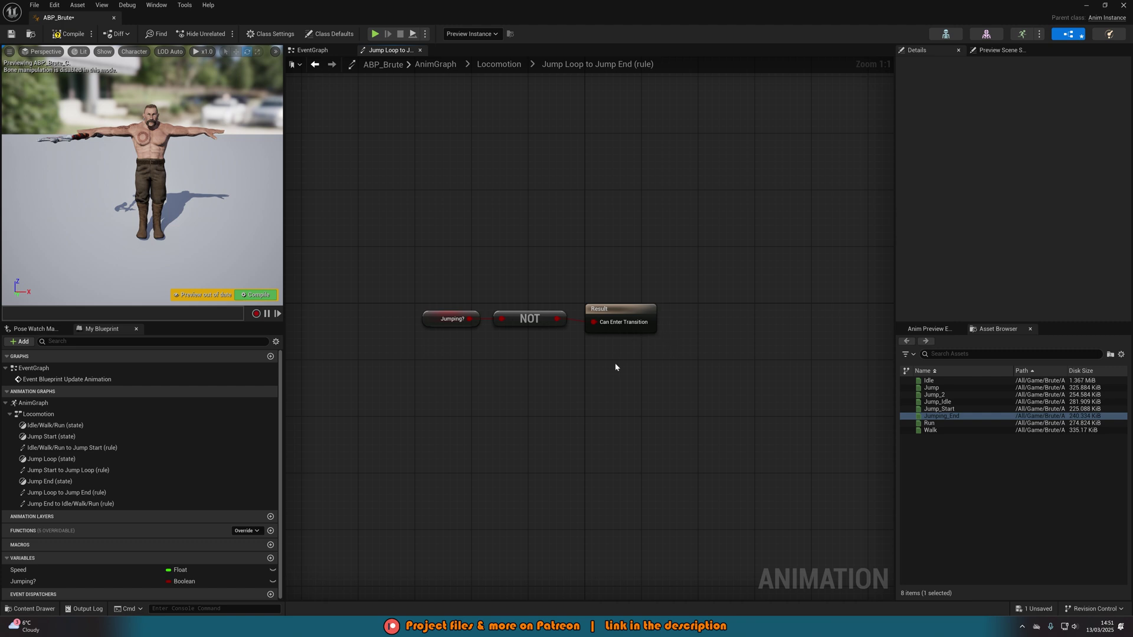
pyautogui.hotkey('alt', 'Left')
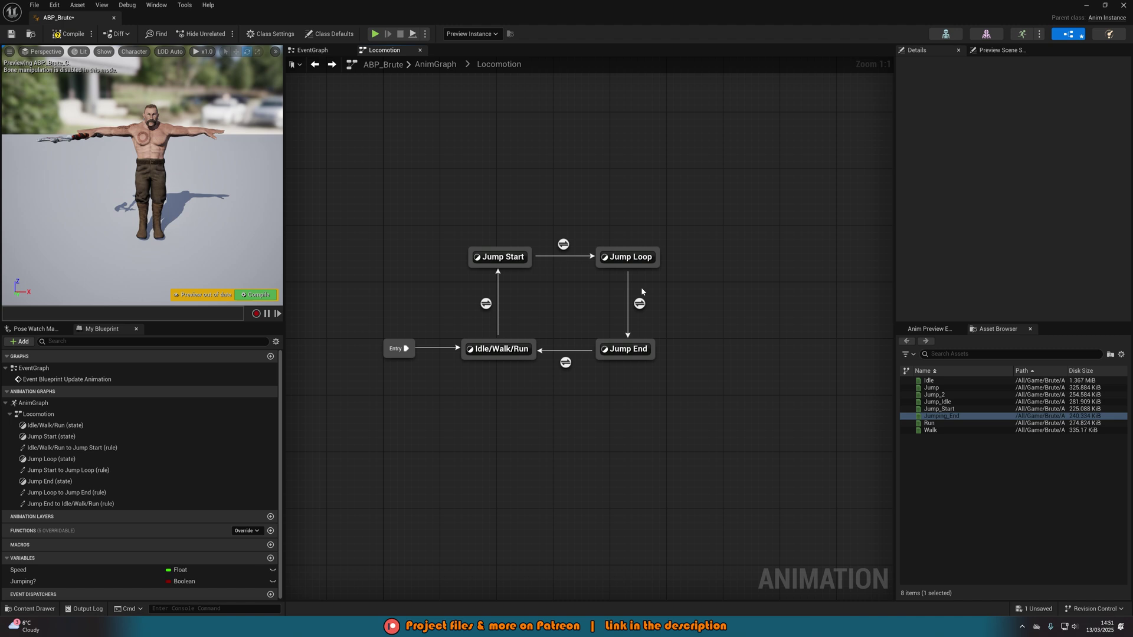
pyautogui.moveTo(620, 349); pyautogui.dragTo(657, 341, button='right')
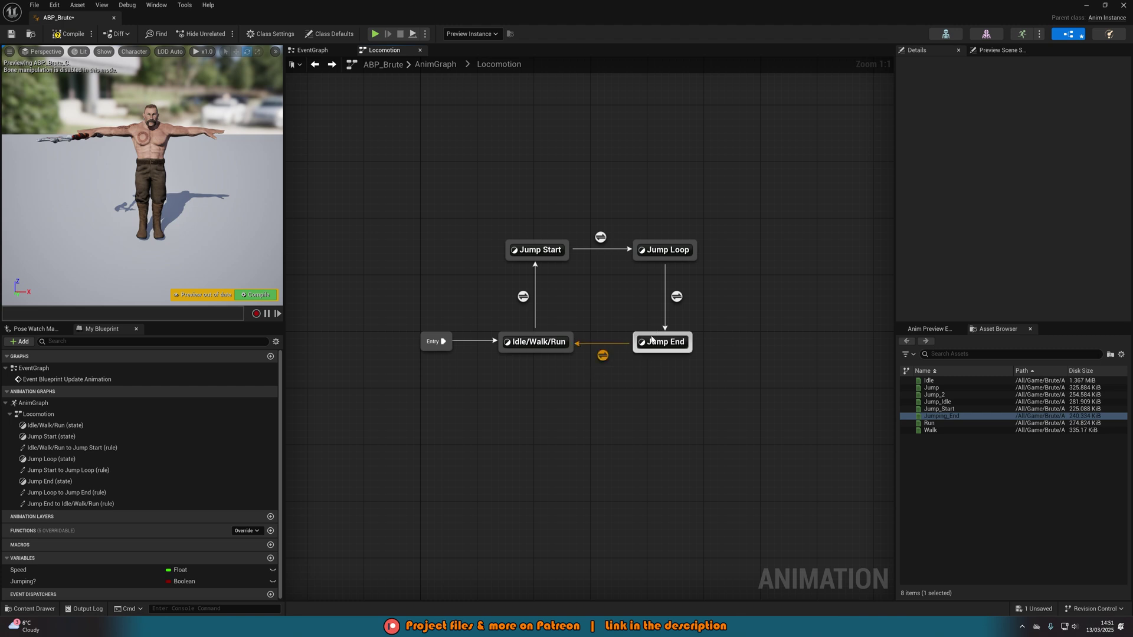
pyautogui.moveTo(654, 366); pyautogui.dragTo(659, 370, button='right')
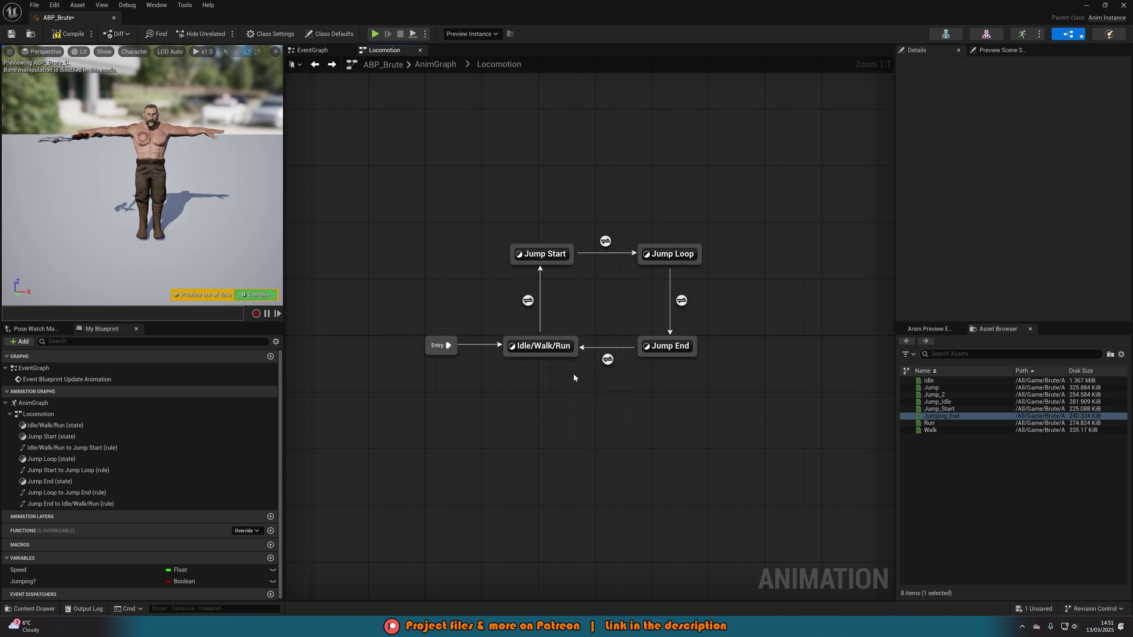
# Create a Blend Space named ABS_Brute on Brute_Skeleton in the Animations folder
pyautogui.doubleClick(535, 349)
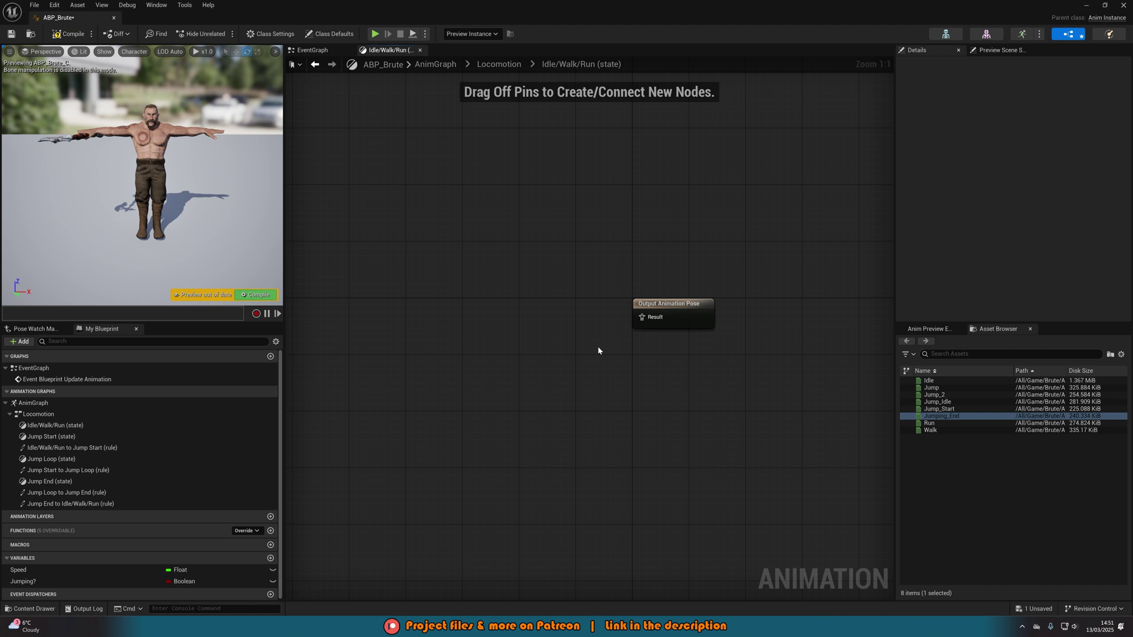
pyautogui.hotkey('ctrl', 'space')
pyautogui.rightClick(364, 567)
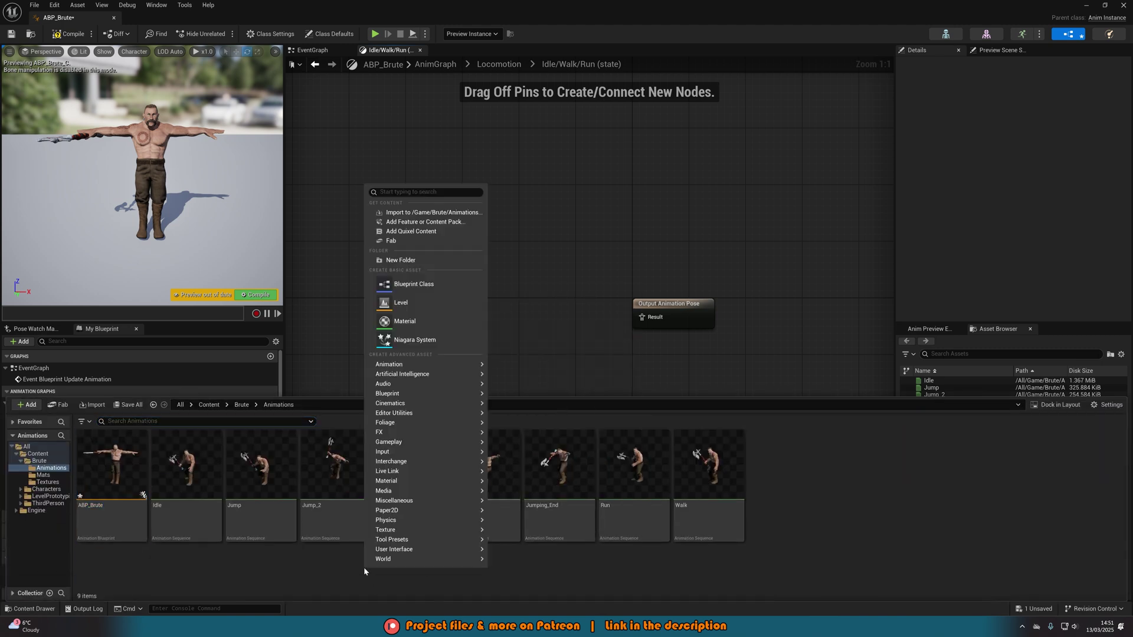
pyautogui.moveTo(450, 365)
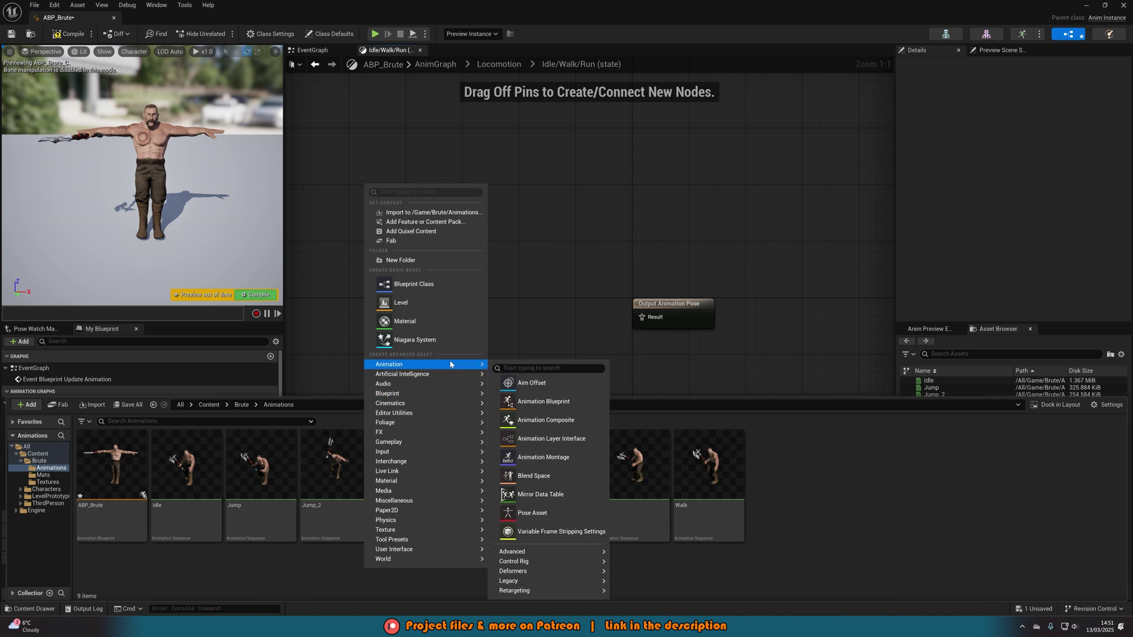
pyautogui.click(525, 477)
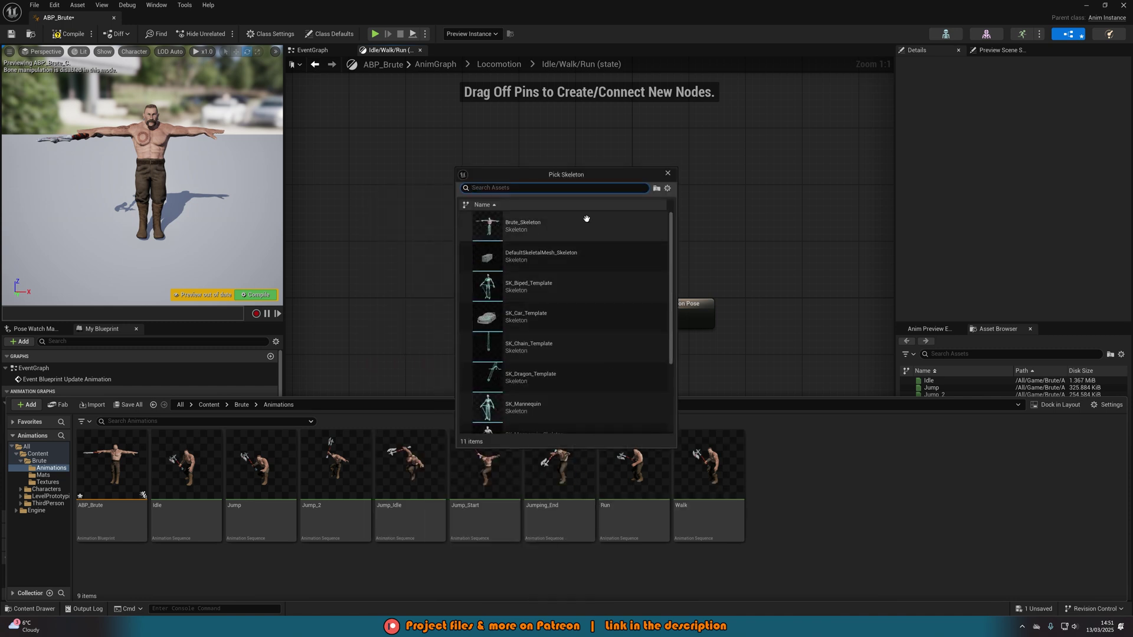
pyautogui.click(586, 220)
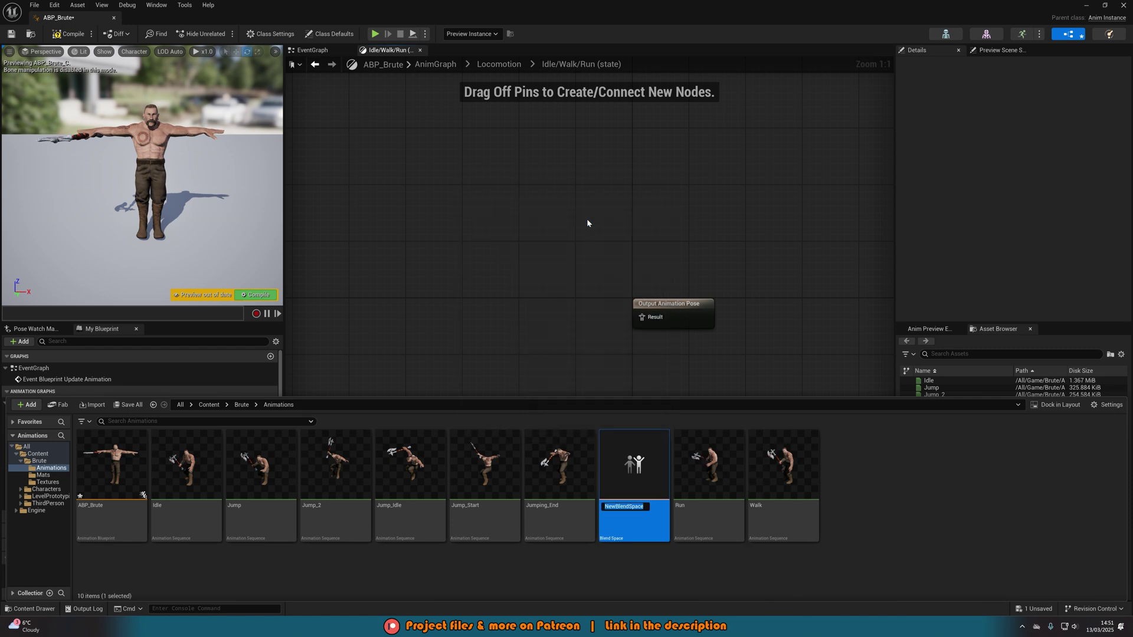
pyautogui.write('ABS_Brute')
pyautogui.press('Return')
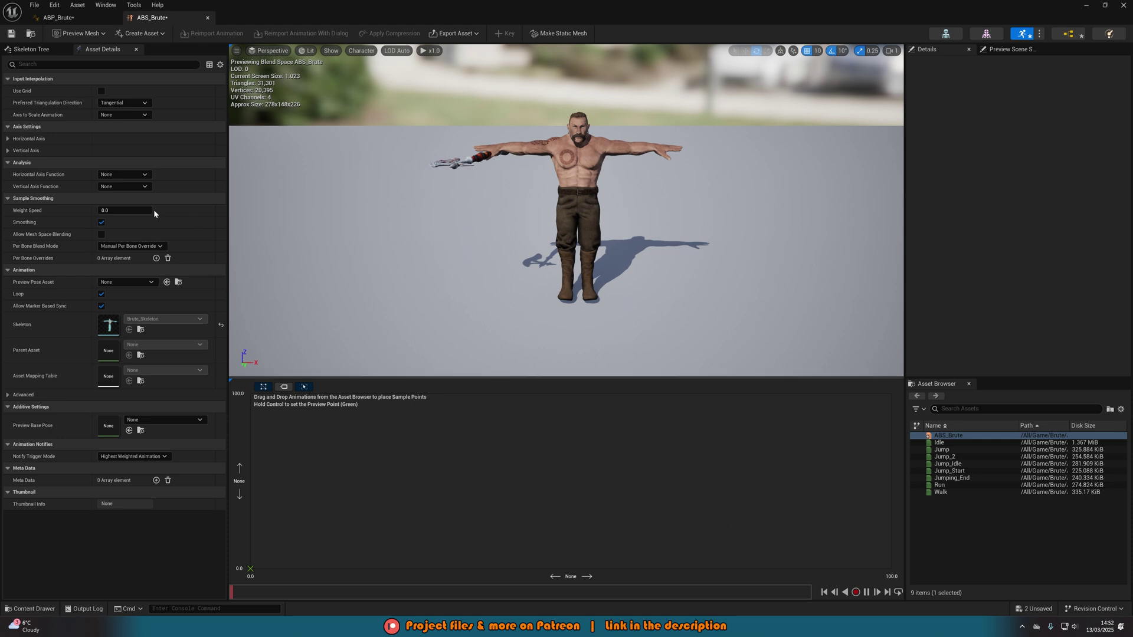
# Rename ABS_Brute's horizontal axis to Speed in Axis Settings
pyautogui.click(8, 139)
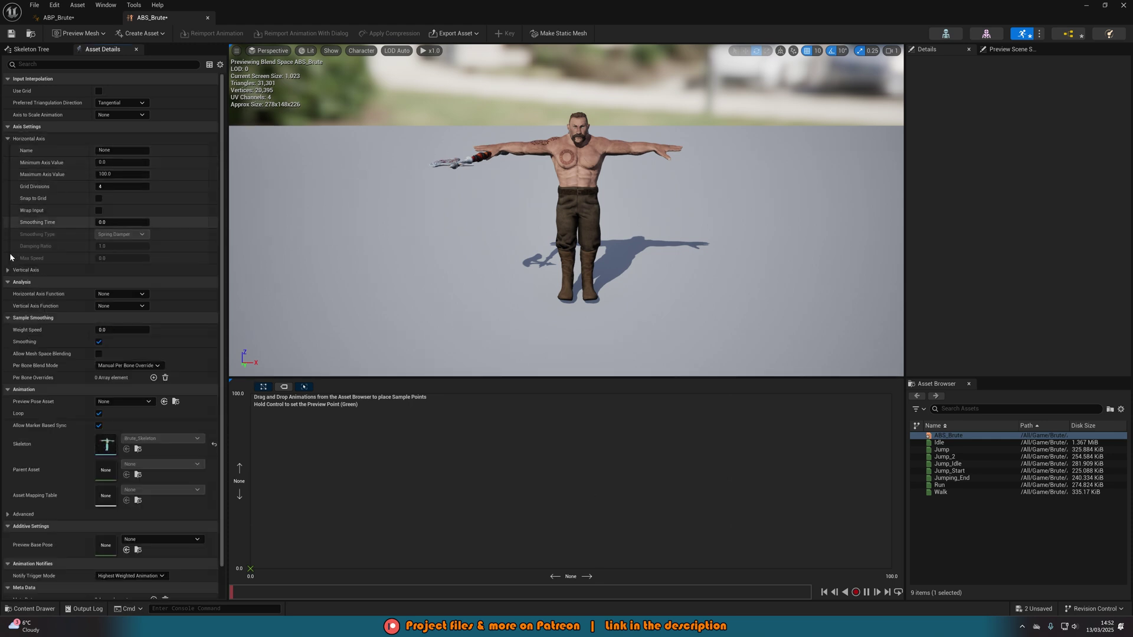
pyautogui.click(9, 270)
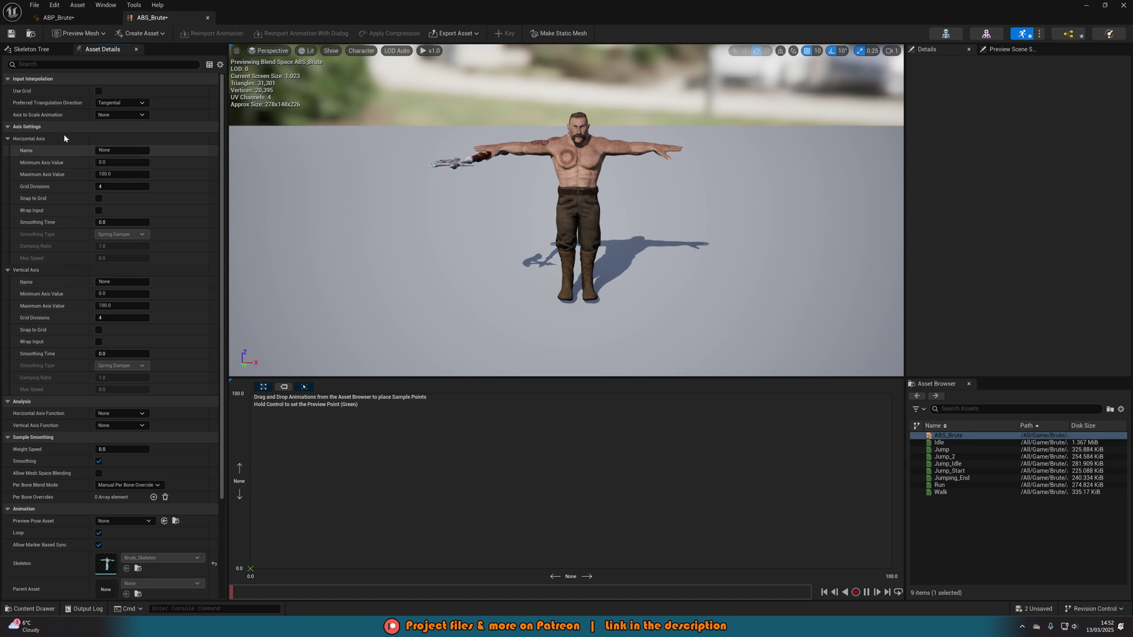
pyautogui.click(9, 272)
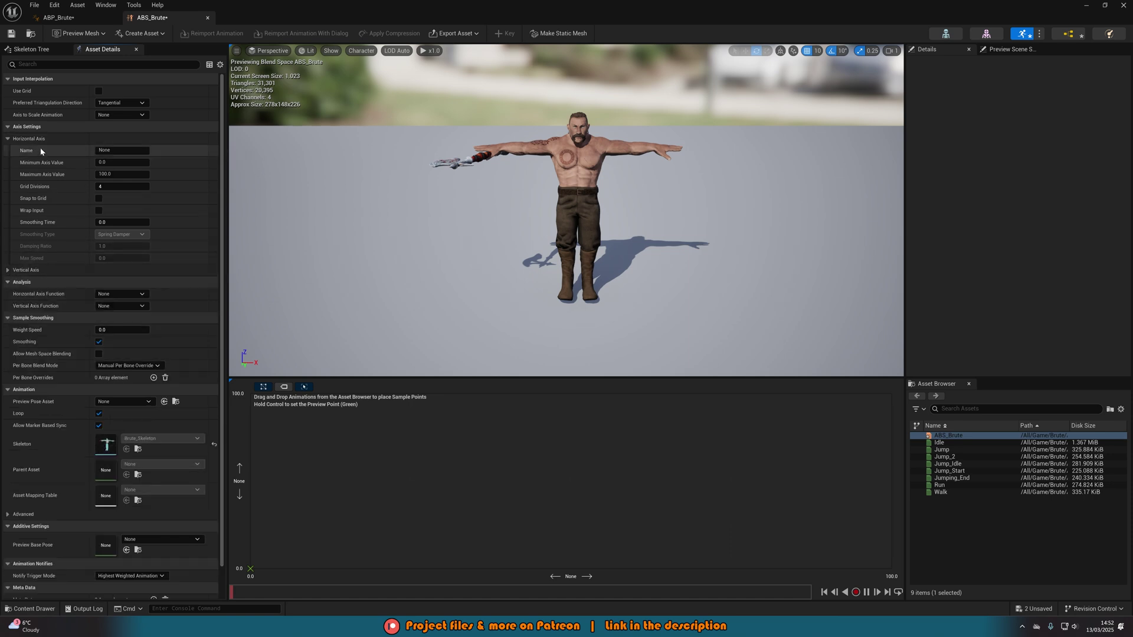
pyautogui.click(109, 150)
pyautogui.write('Speed')
pyautogui.press('Return')
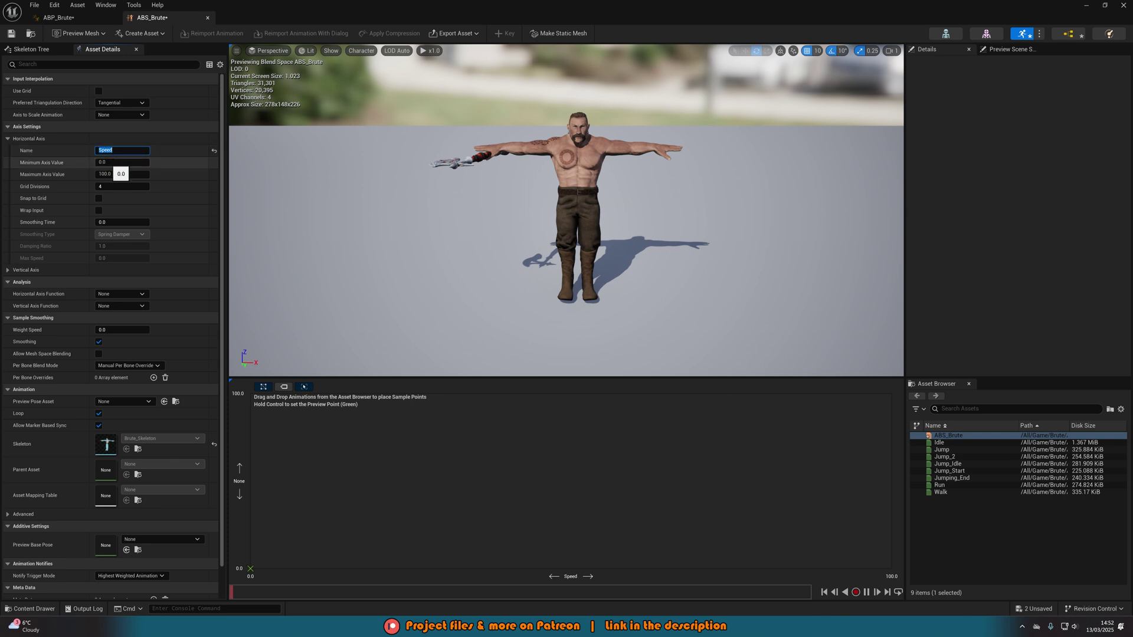
pyautogui.click(115, 174)
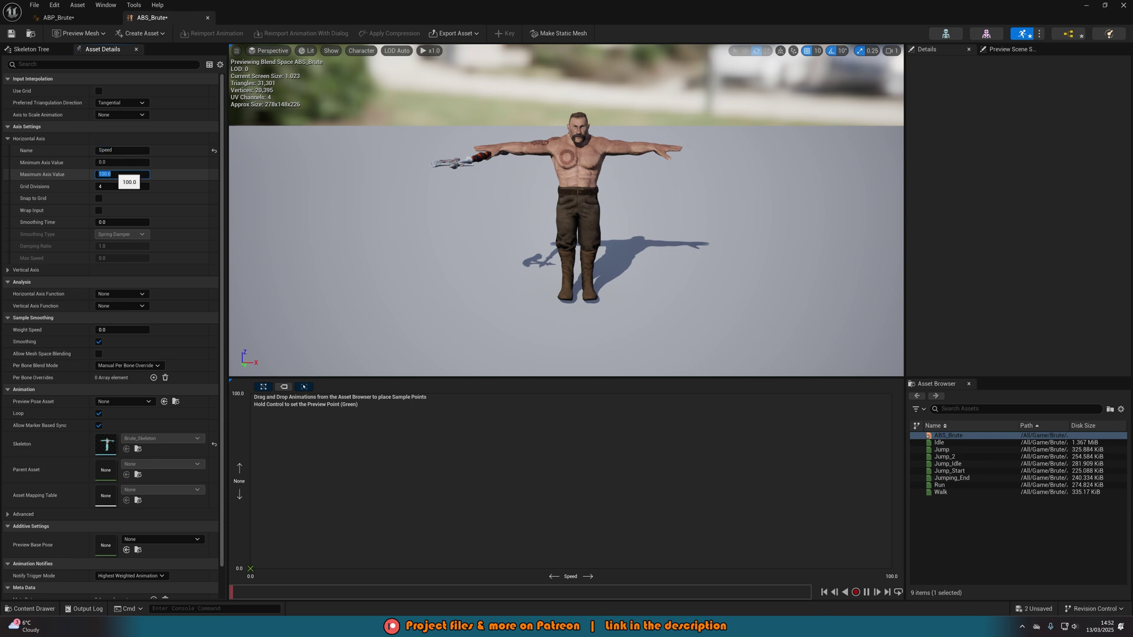